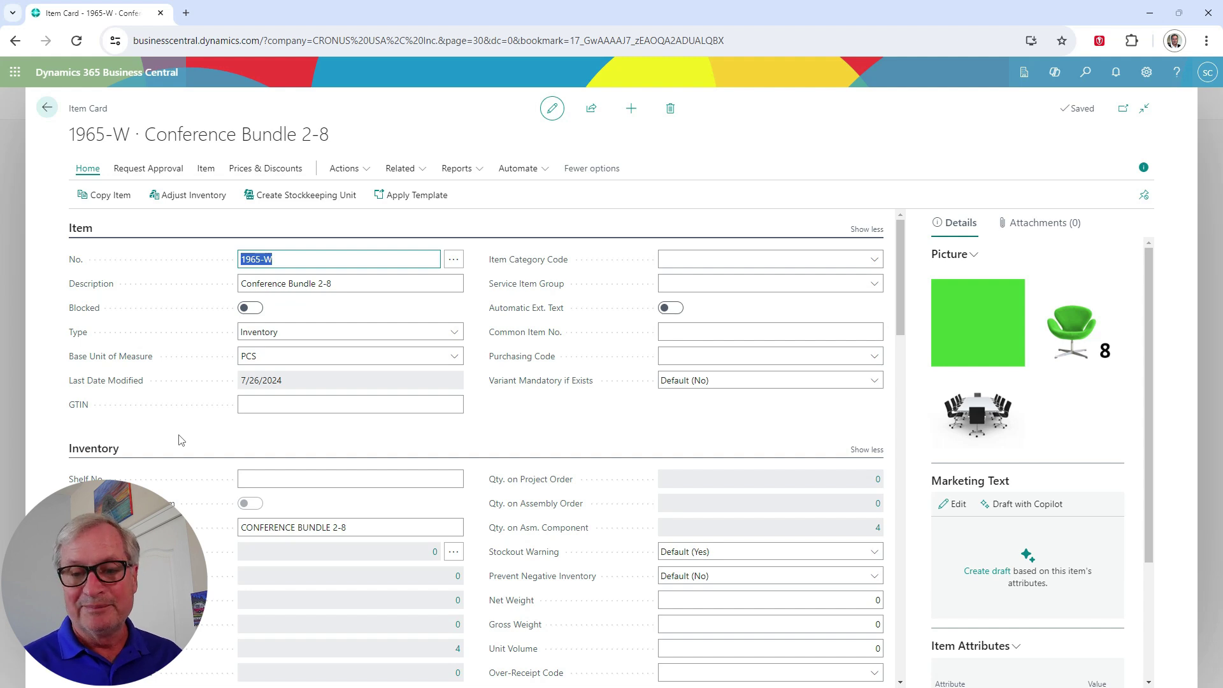
Confirm Conference Bundle 2-8 uses Assembly replenishment, then open item 1969-W Conference Package 1.
scroll(728, 443, "down", 10)
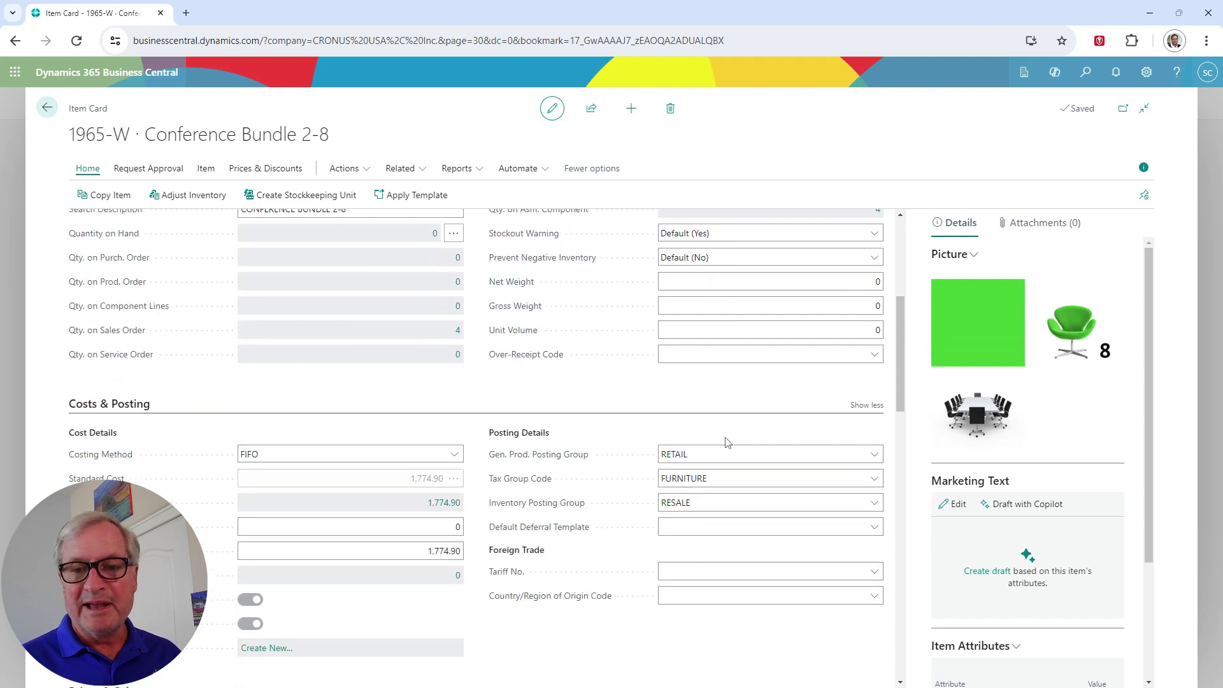
scroll(728, 443, "down", 6)
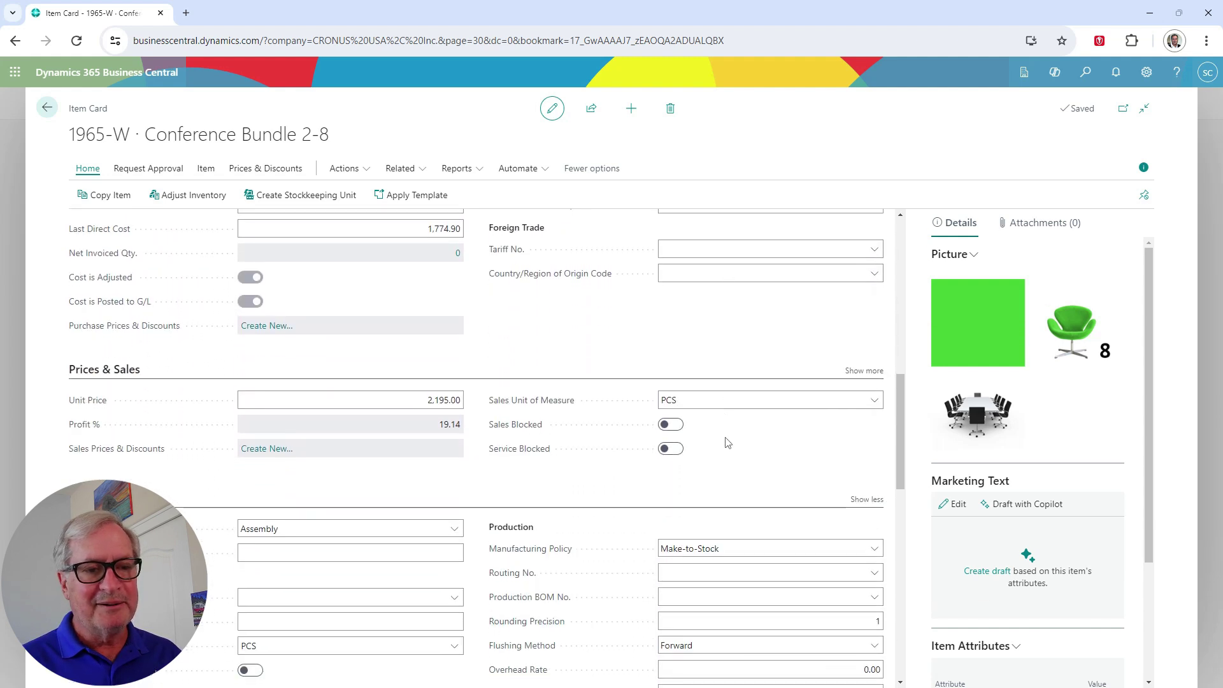
left_click(319, 302)
left_click(298, 285)
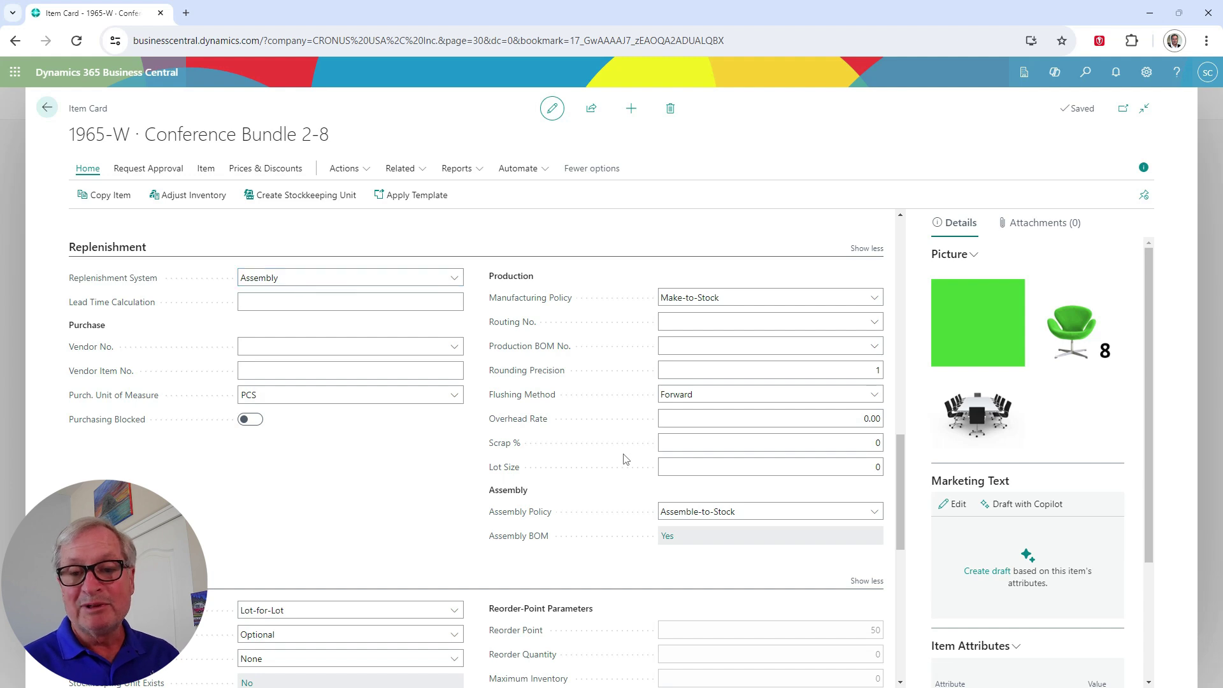
scroll(348, 519, "down", 2)
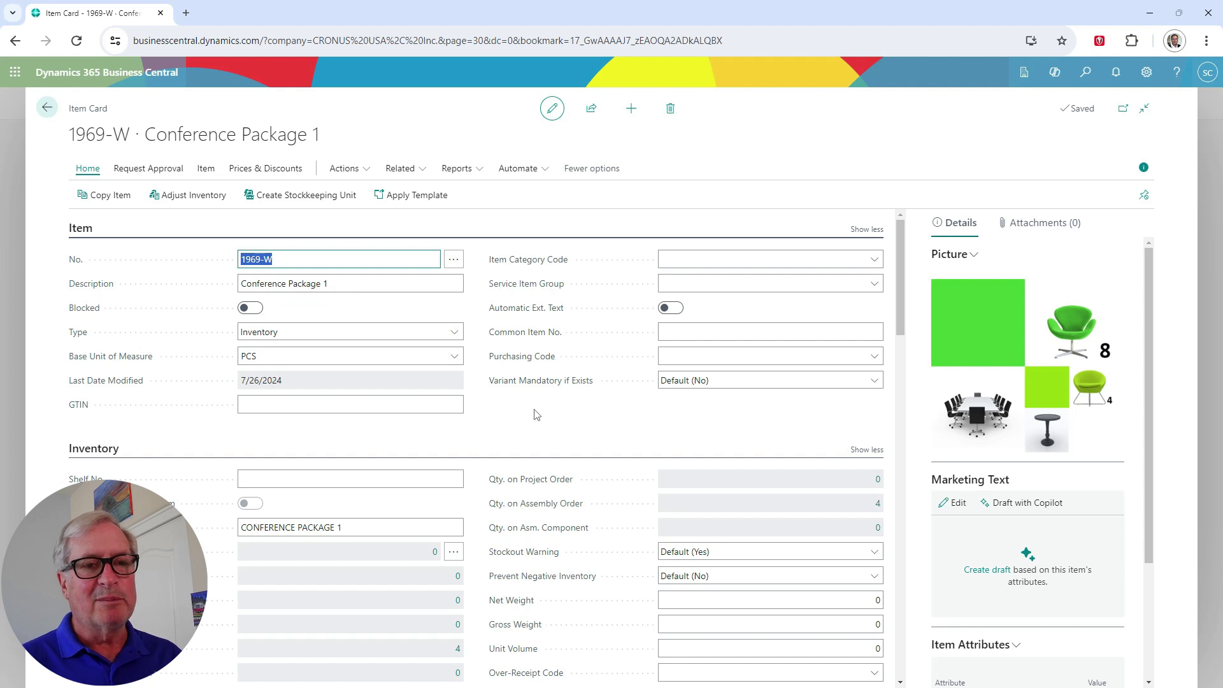
Scroll through the 1969-W card, then move on to item AIRPOT 2024 Airpot 2024.
scroll(537, 417, "down", 5)
scroll(535, 414, "down", 7)
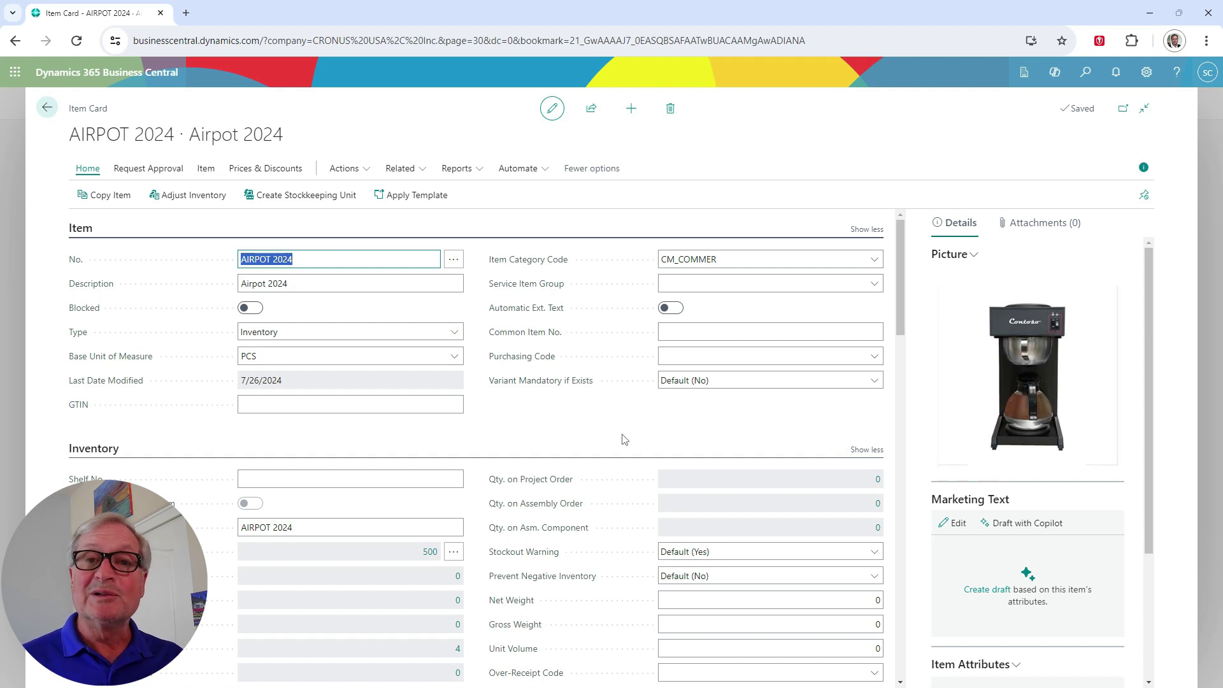
Check the Airpot's lead time and the lines of production BOM SP-SCM1009, then return home.
scroll(597, 565, "down", 10)
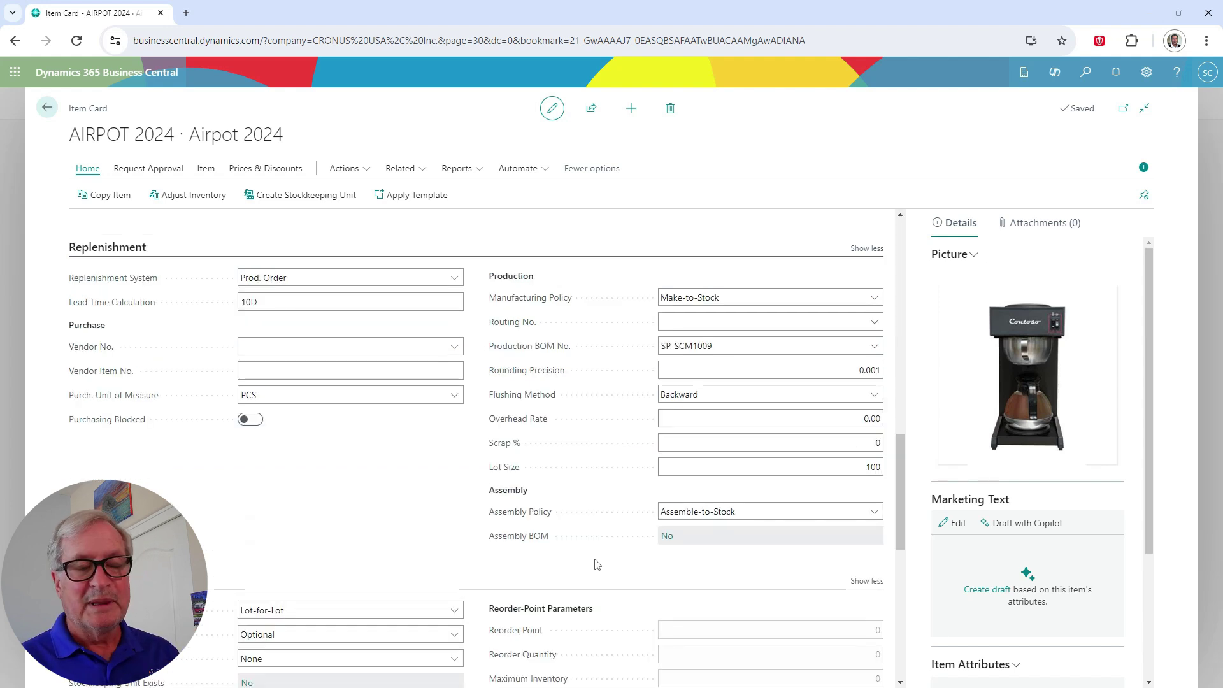
left_click(398, 302)
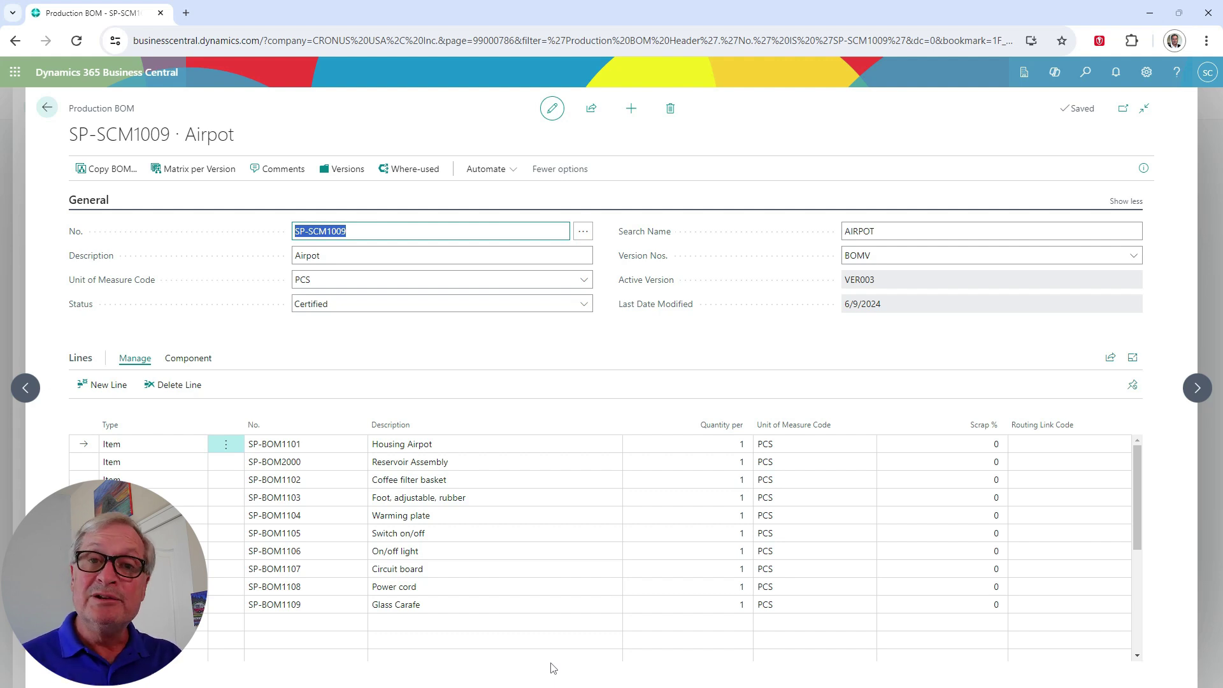
key("Escape")
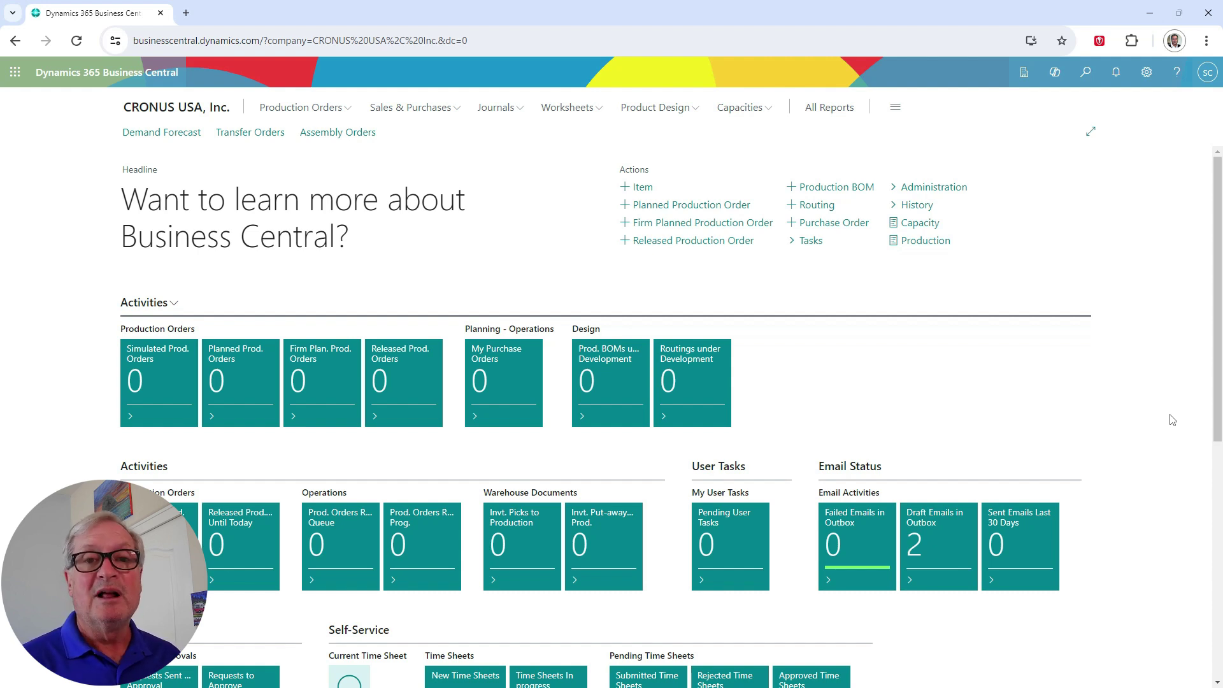
Open the DEFAULT planning worksheet and bring up Calculate Regenerative Plan for 1/1/2024–12/31/2024.
left_click(592, 116)
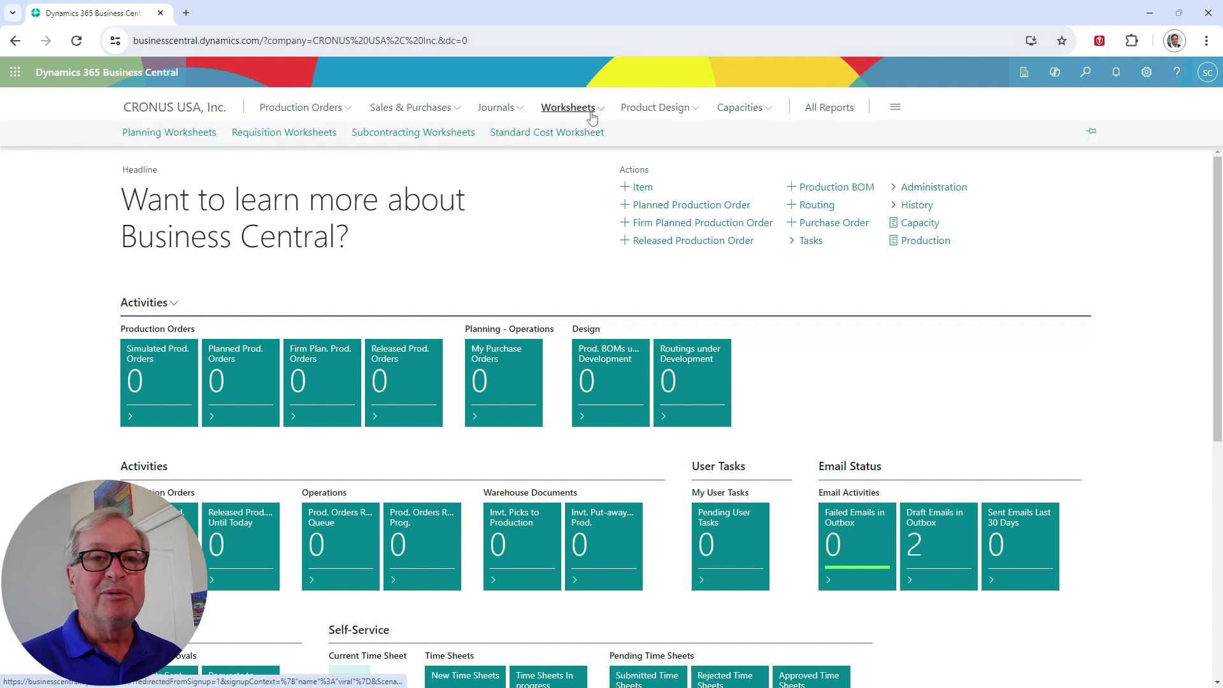
left_click(169, 132)
left_click(146, 236)
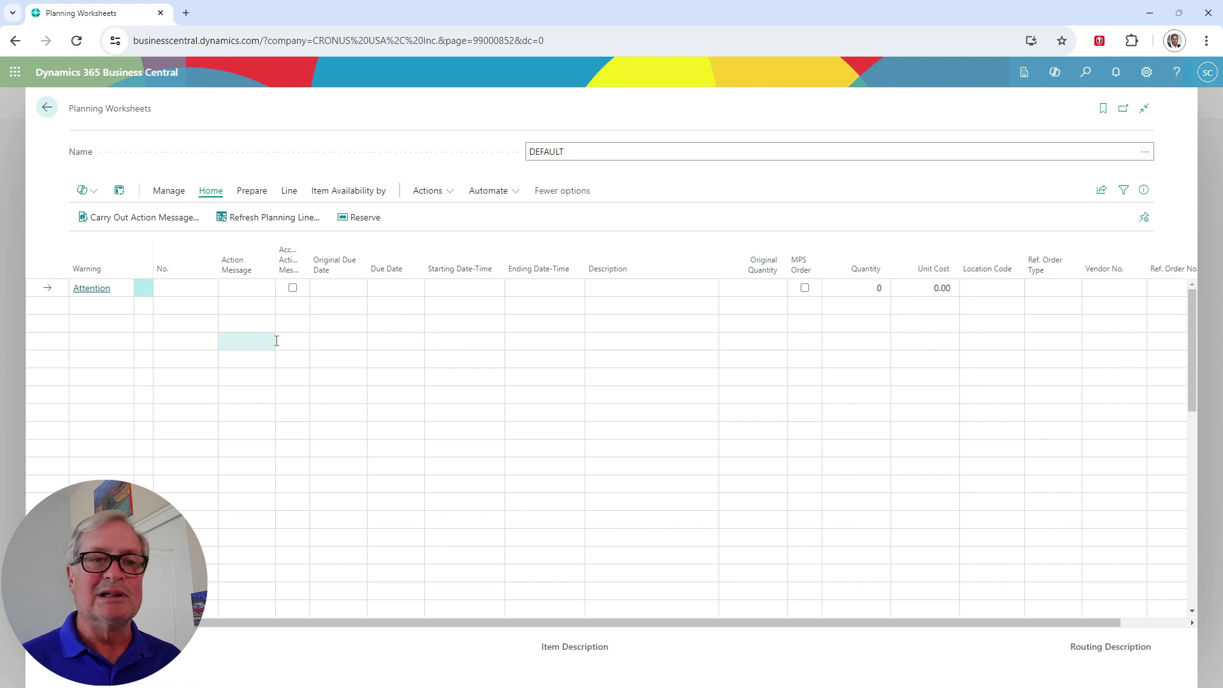
left_click(251, 190)
left_click(173, 217)
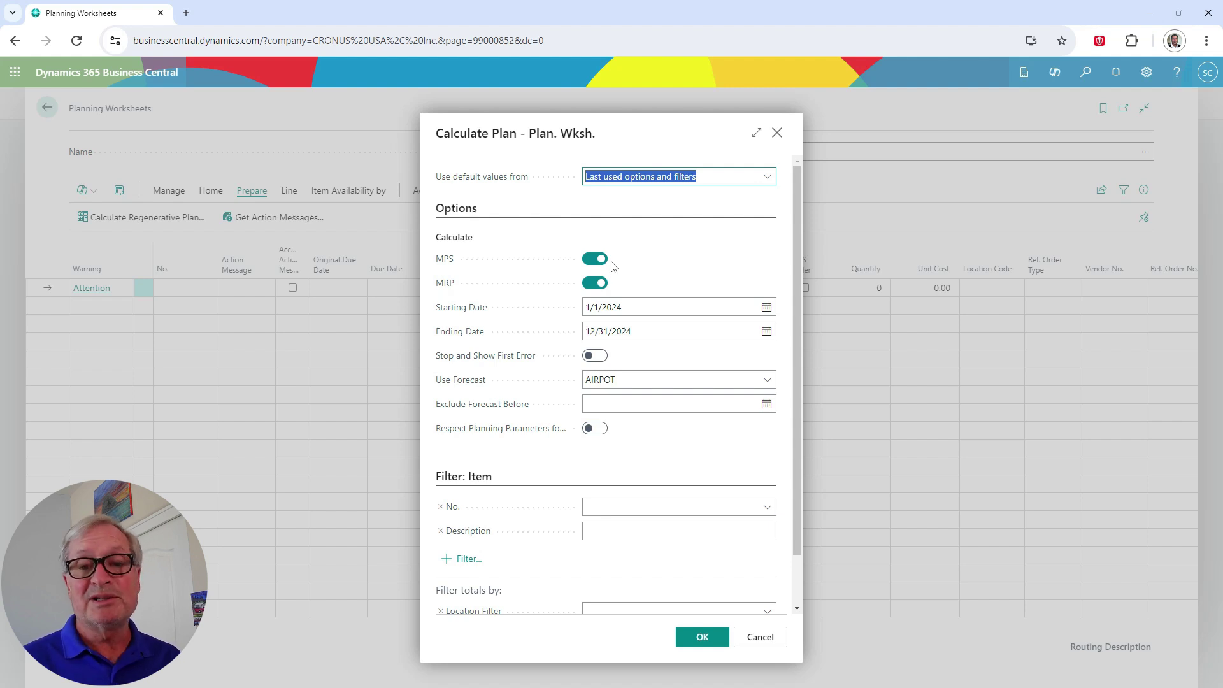
Clear the AIRPOT forecast in Calculate Plan and run it, producing nine New suggestion lines.
left_click(614, 380)
key("Tab")
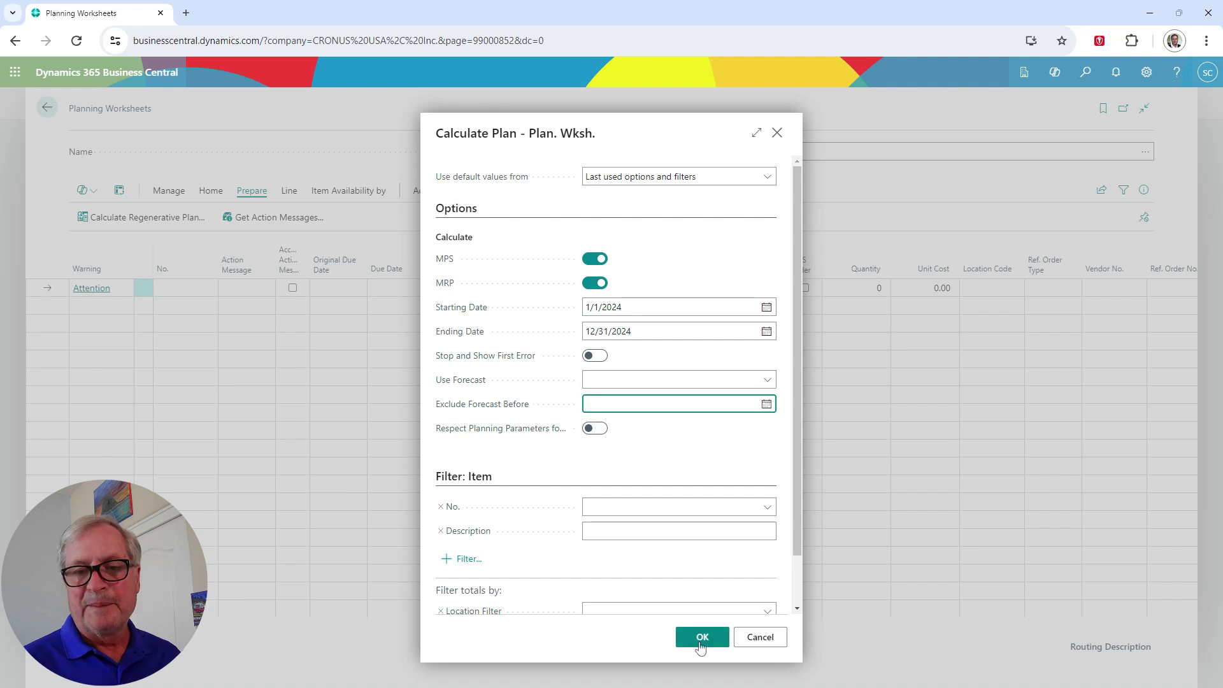
left_click(699, 634)
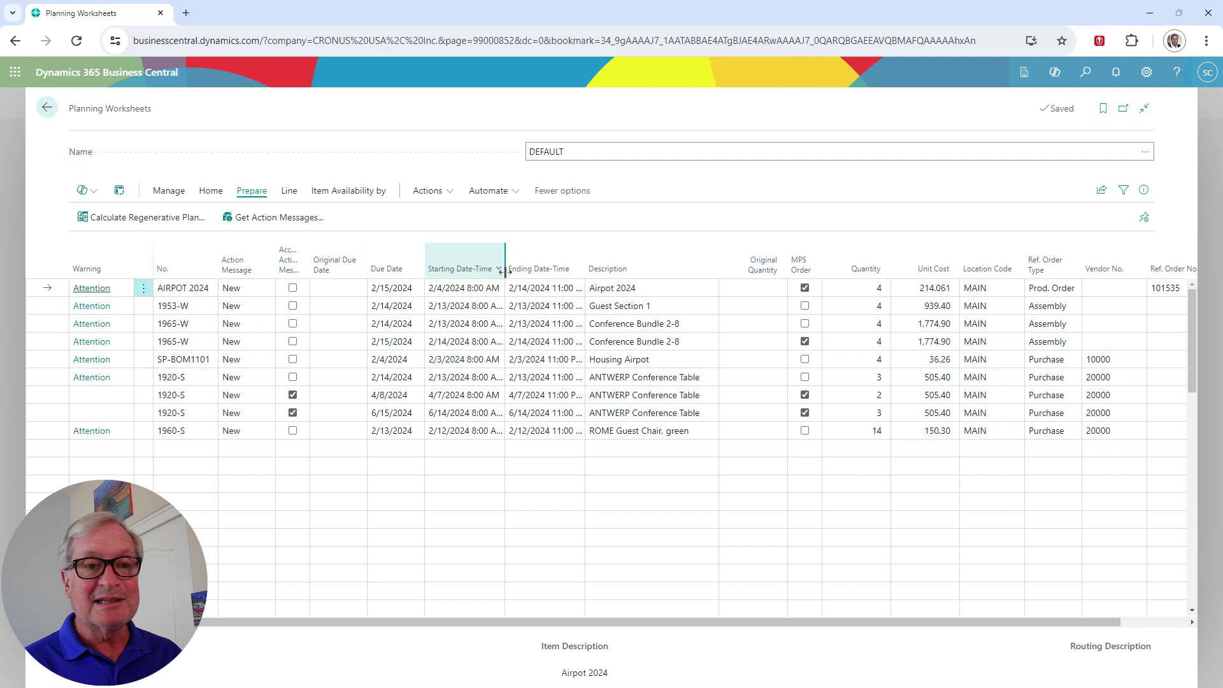
Accept all planning lines, carry out the action messages as firm orders, and close the worksheet.
left_click(293, 288)
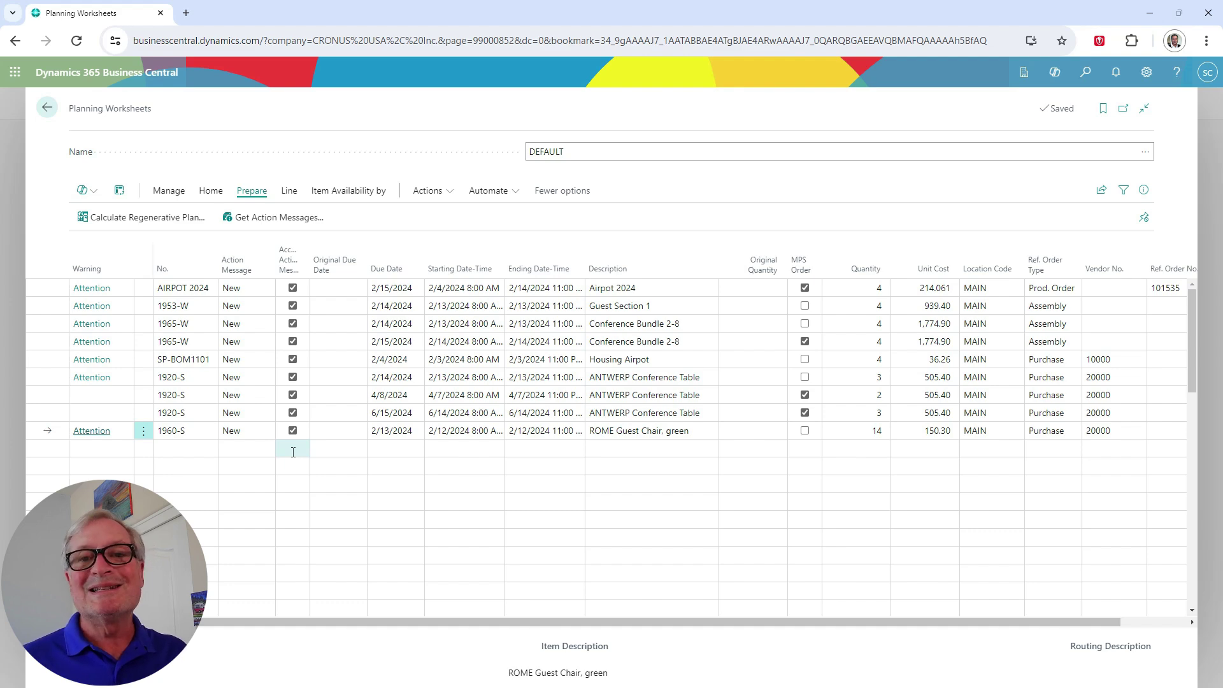
left_click(211, 190)
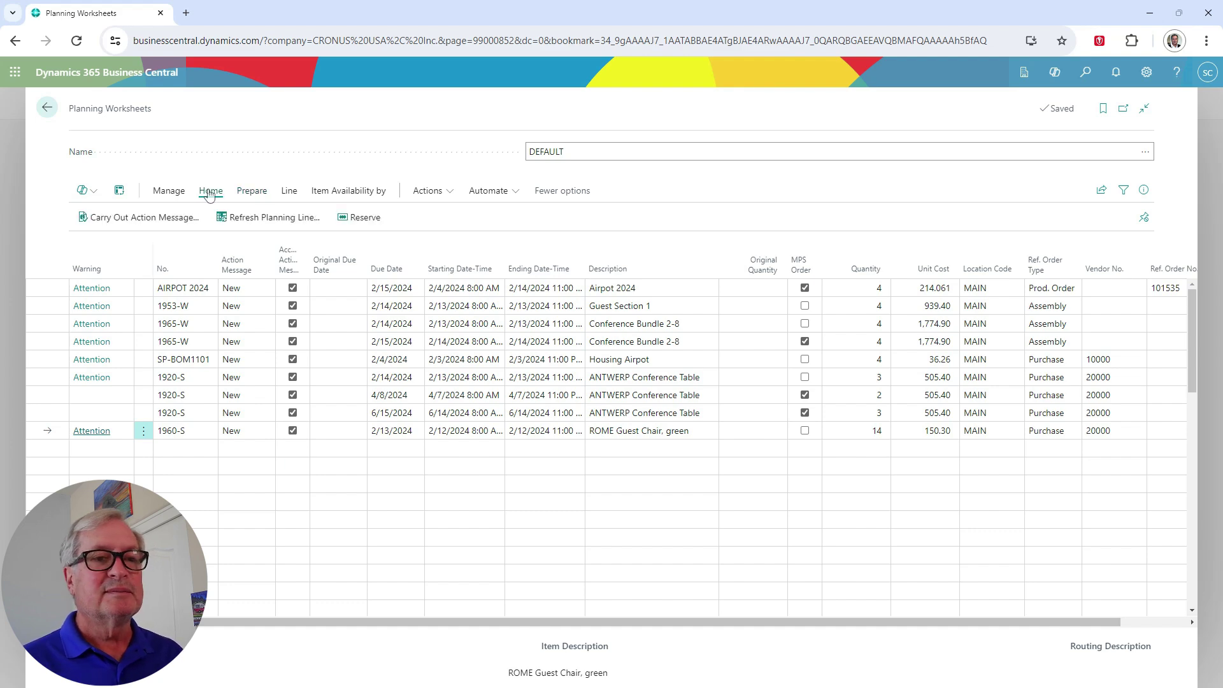
left_click(140, 217)
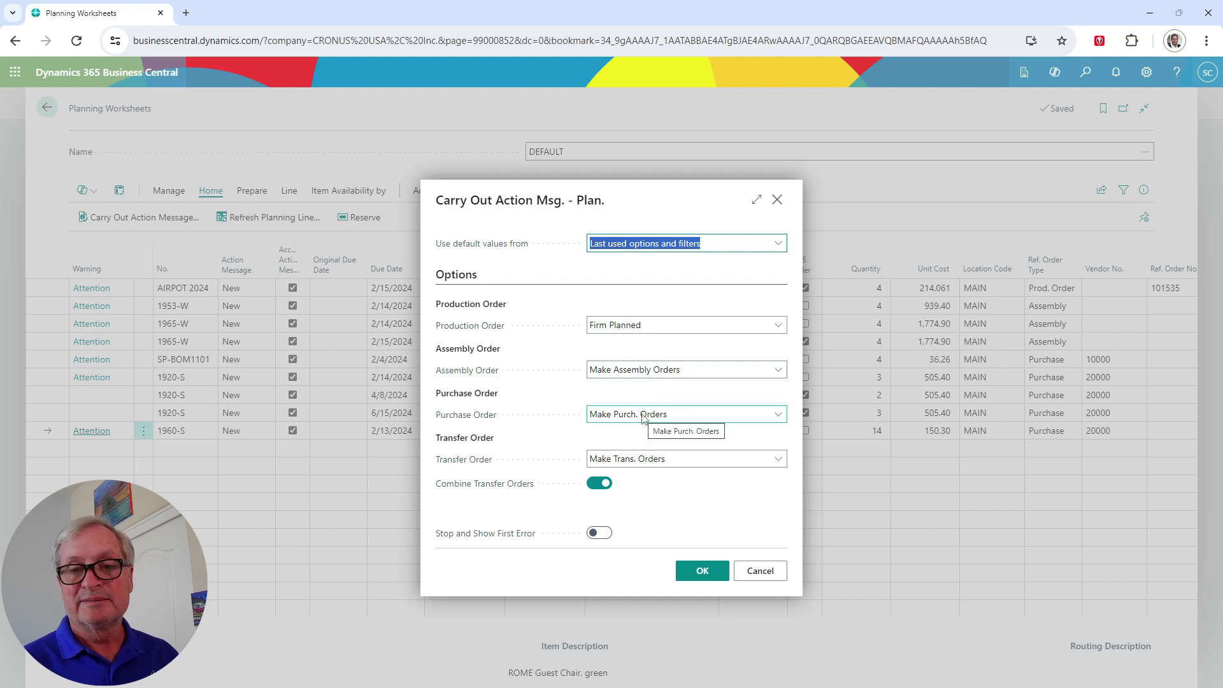
left_click(702, 570)
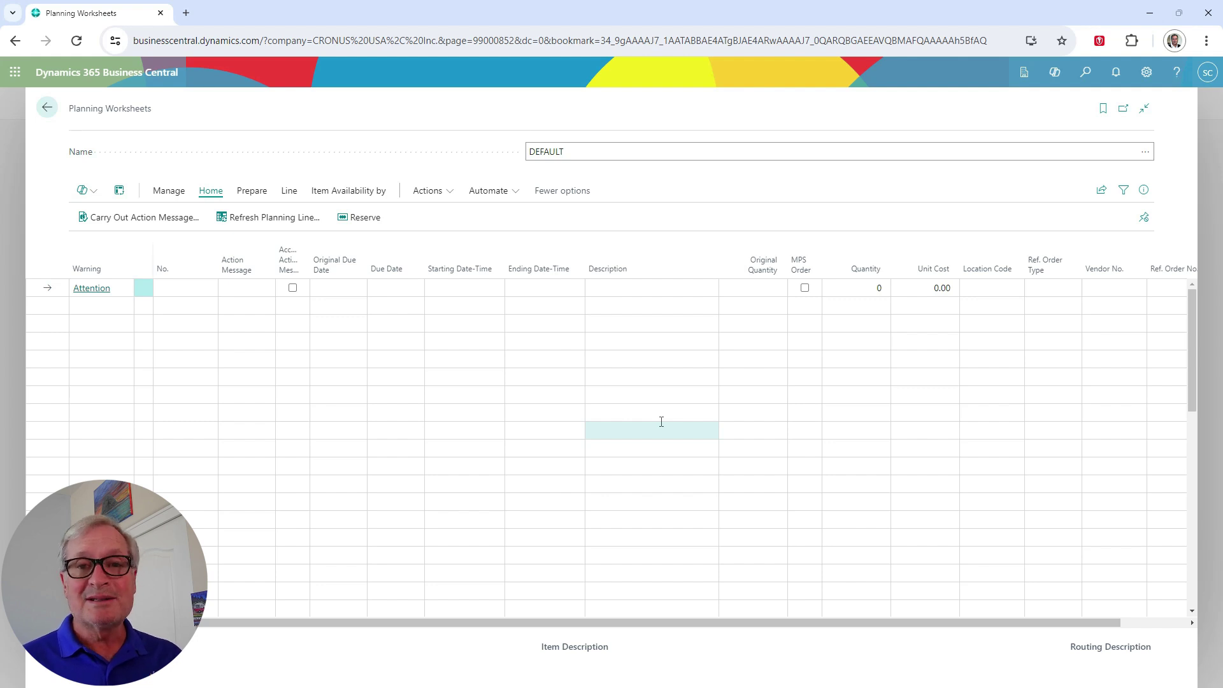
key("Escape")
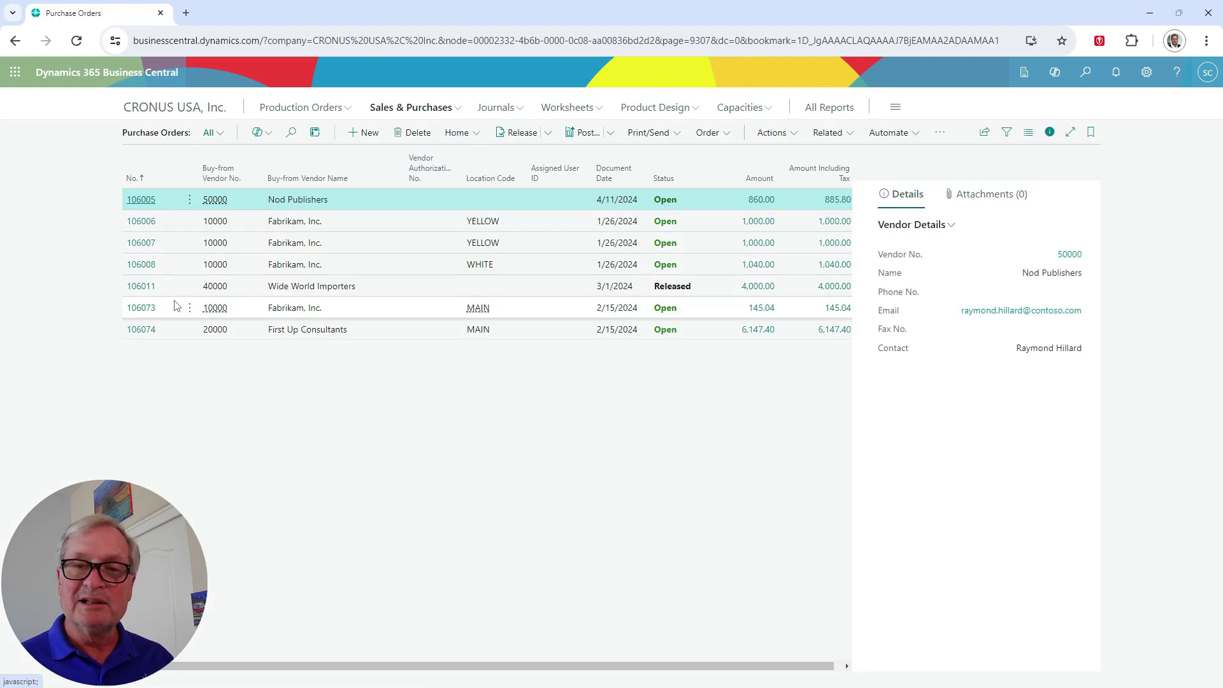
On the Fabrikam Housing Airpot purchase order, enter the vendor invoice number and post it received and invoiced.
left_click(177, 307)
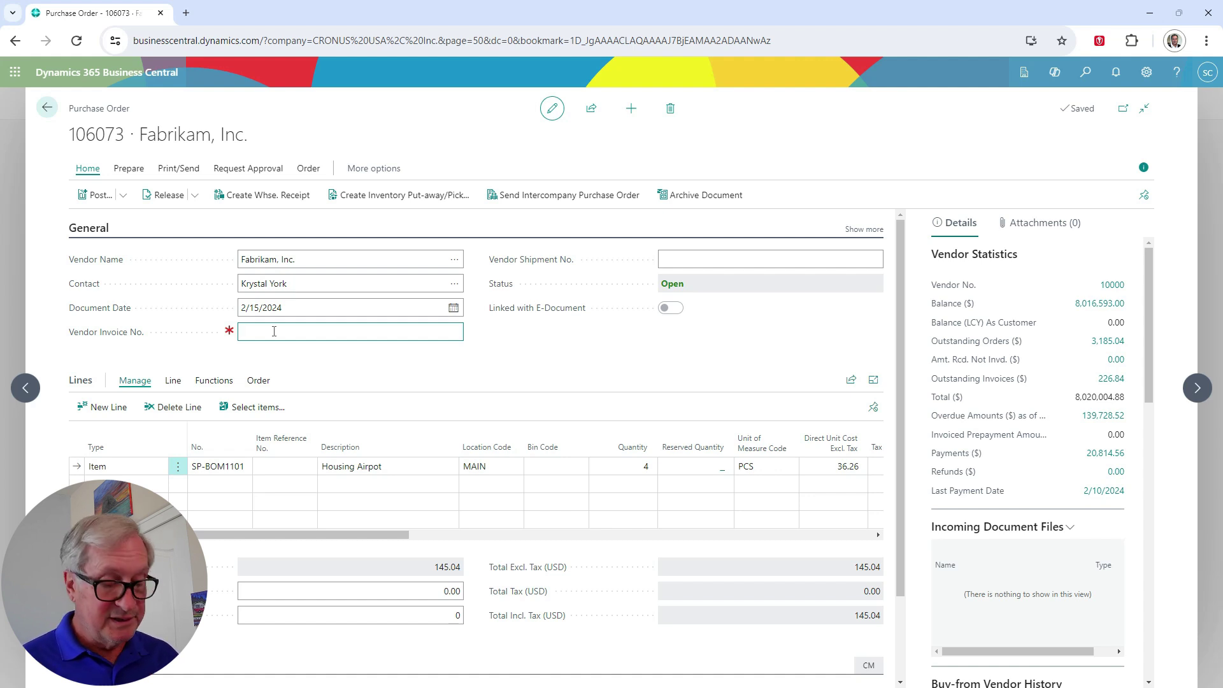
type("987-089")
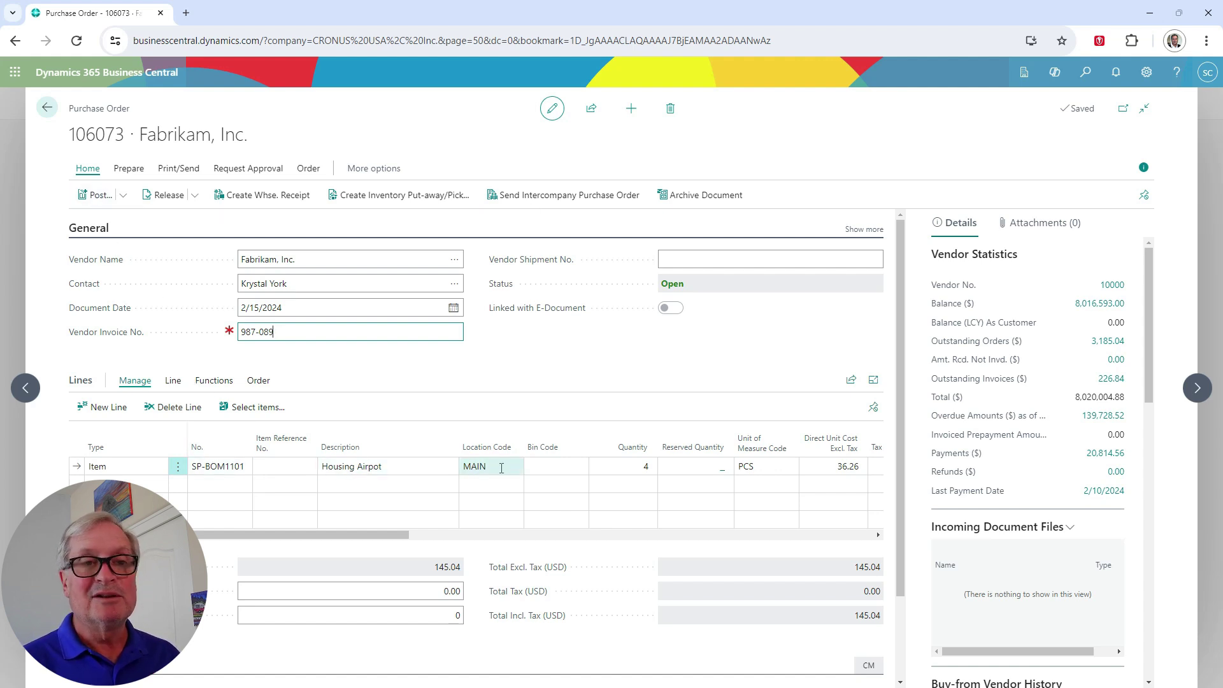
left_click(93, 196)
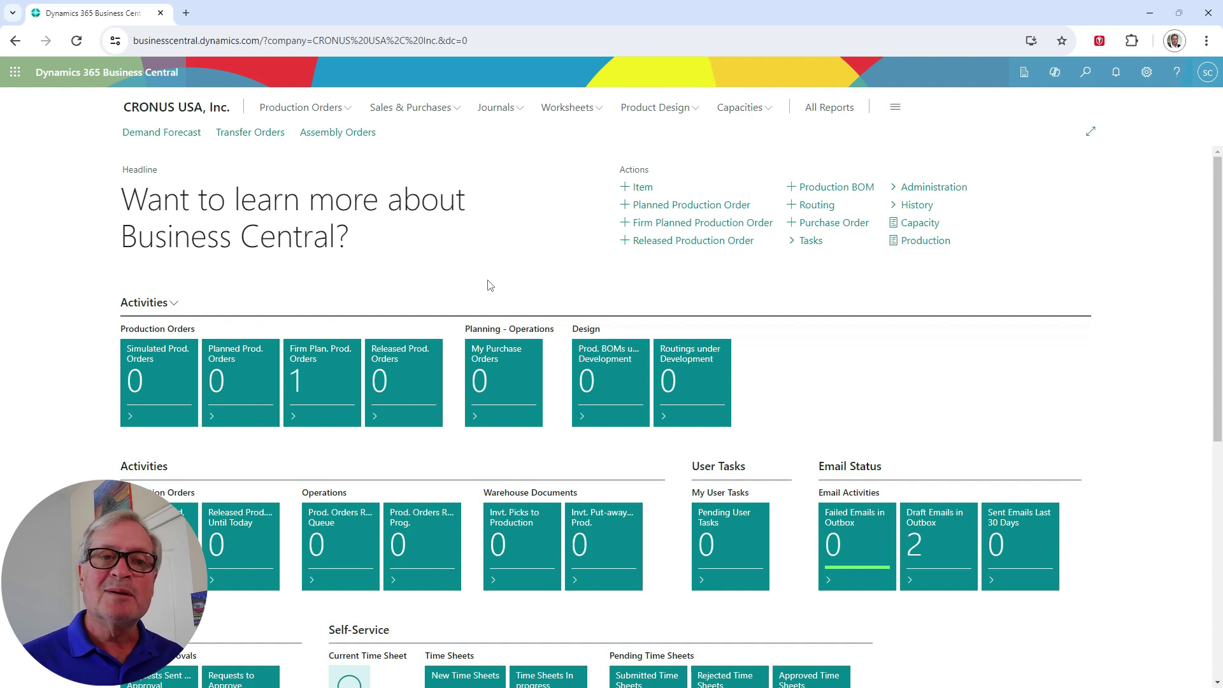
Open the Assembly Orders list from the Role Center.
left_click(338, 132)
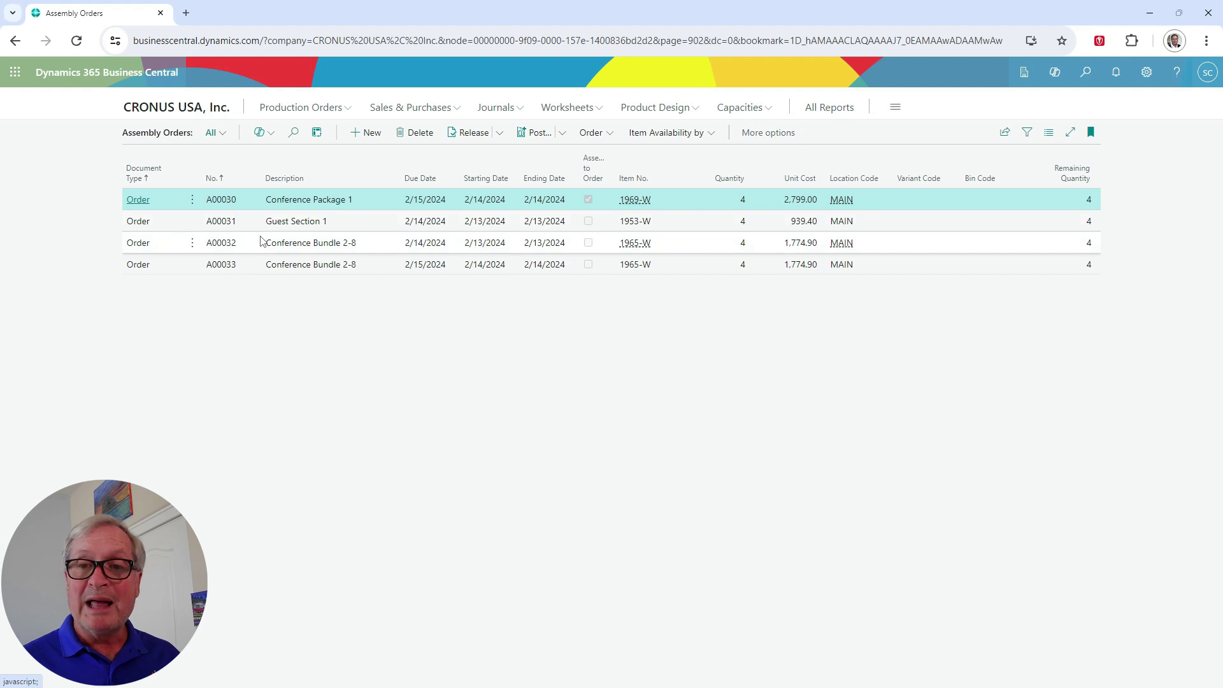
Open the A00033 Conference Bundle 2-8 assembly order card from the list.
left_click(141, 270)
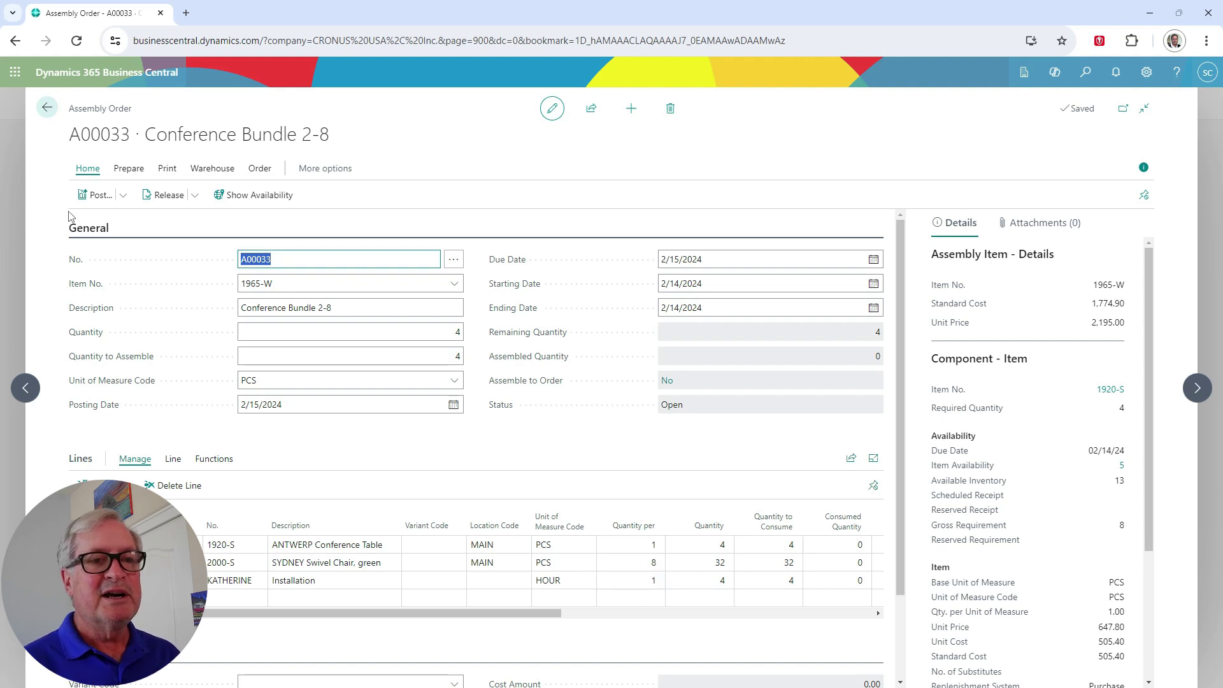
Post assembly order A00033 and confirm the posting.
left_click(94, 198)
left_click(664, 418)
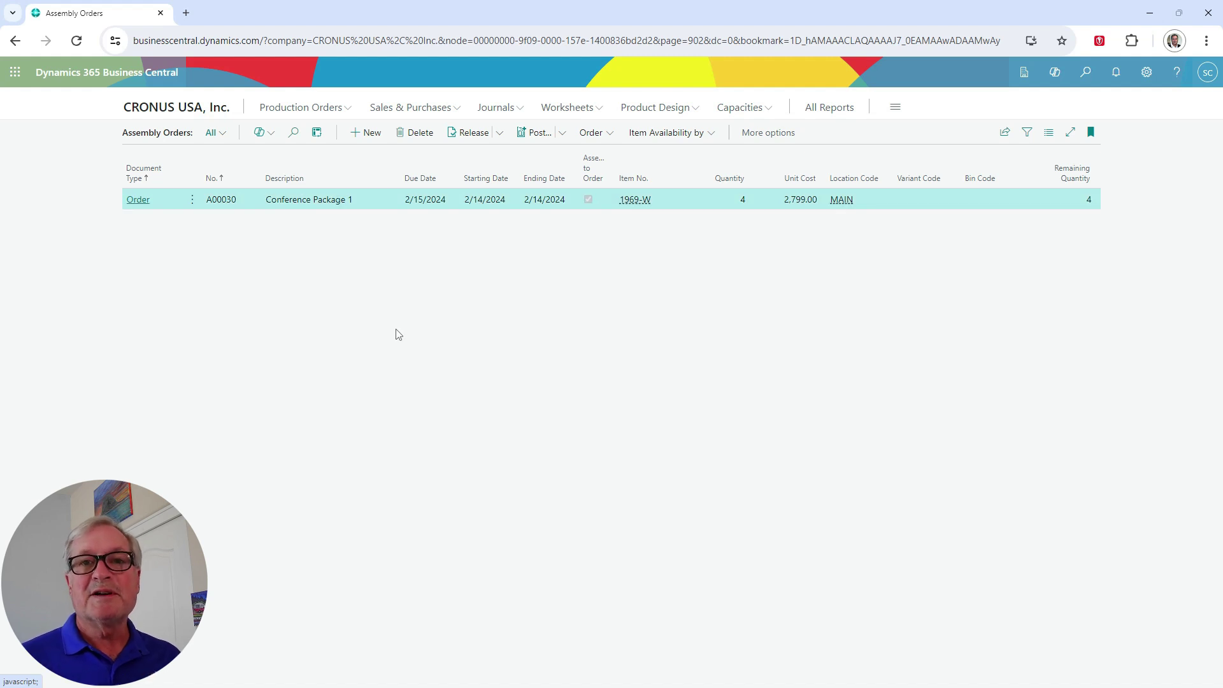
From the home page, open firm planned production order 101079 for 4 PCS of Airpot 2024.
left_click(171, 128)
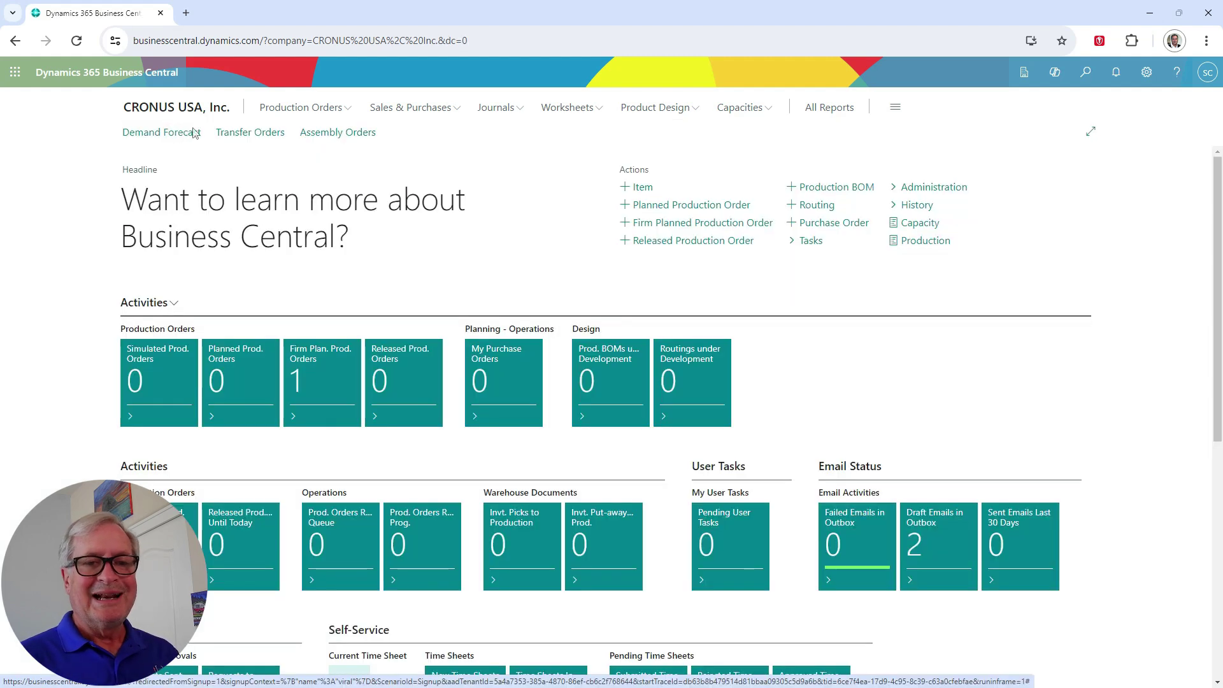
left_click(314, 375)
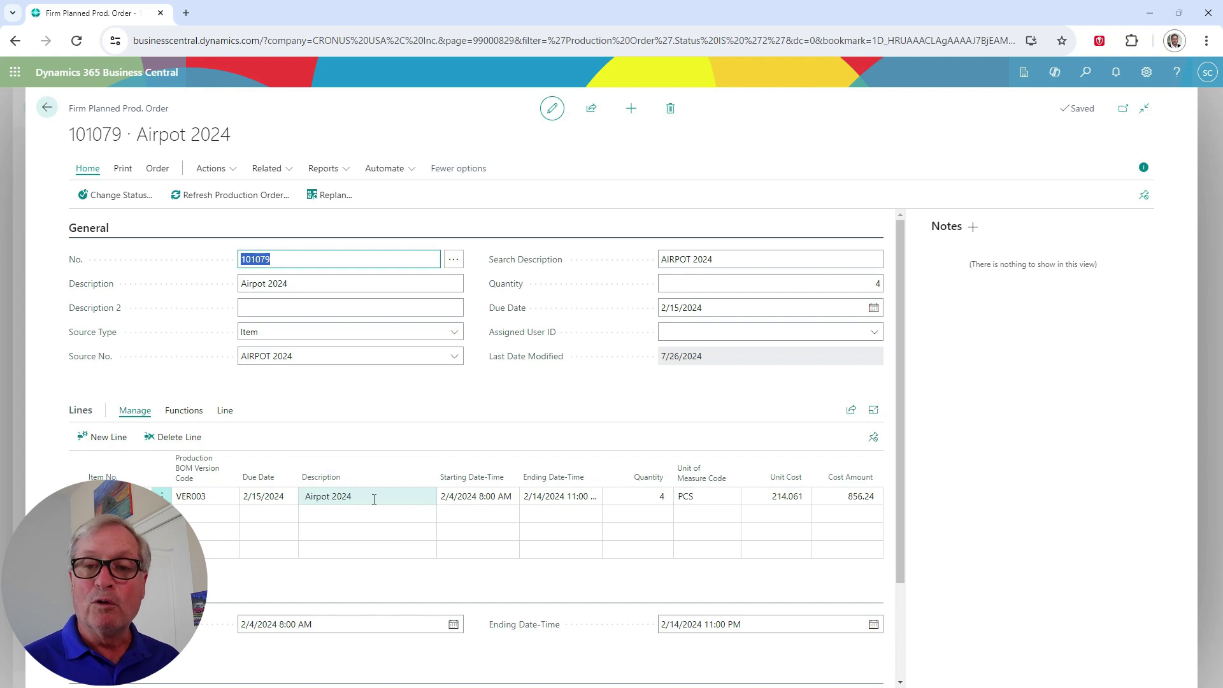
left_click(224, 411)
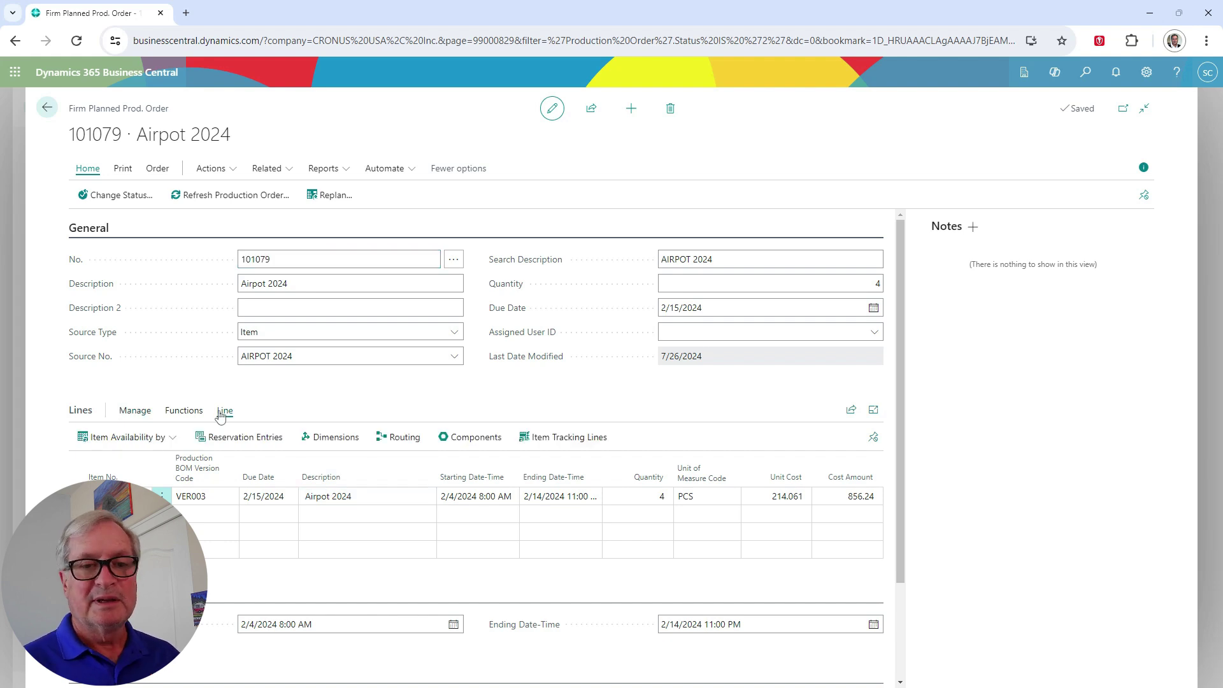
left_click(469, 438)
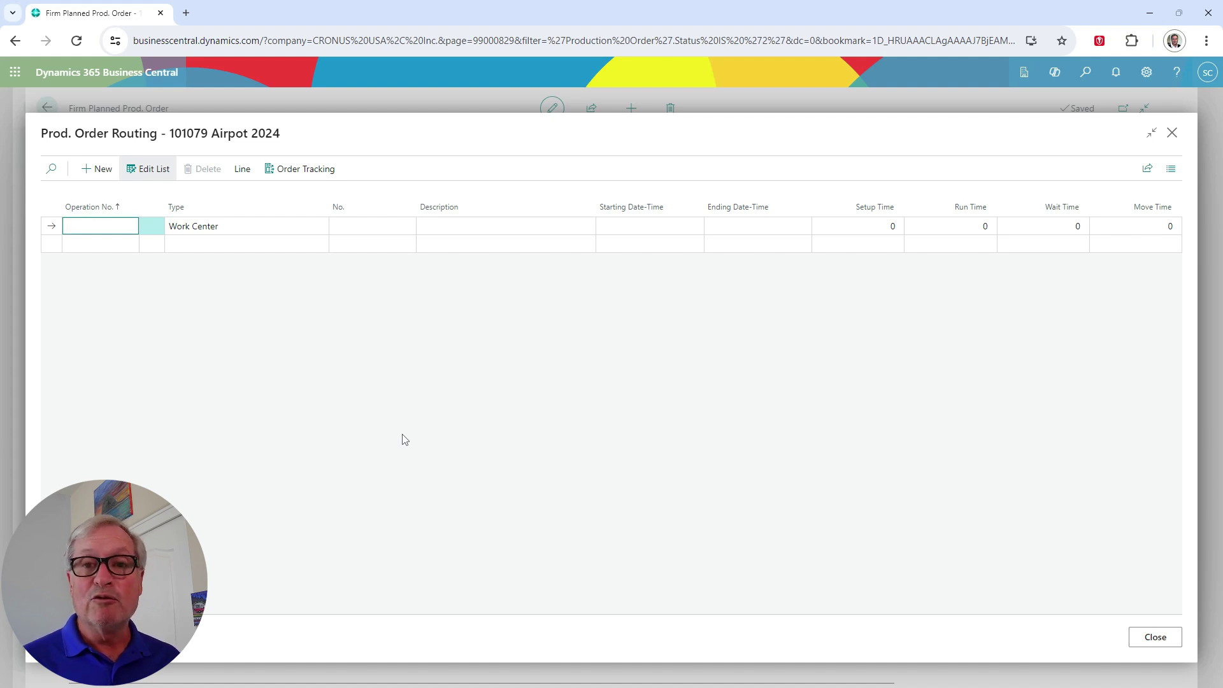
key("Escape")
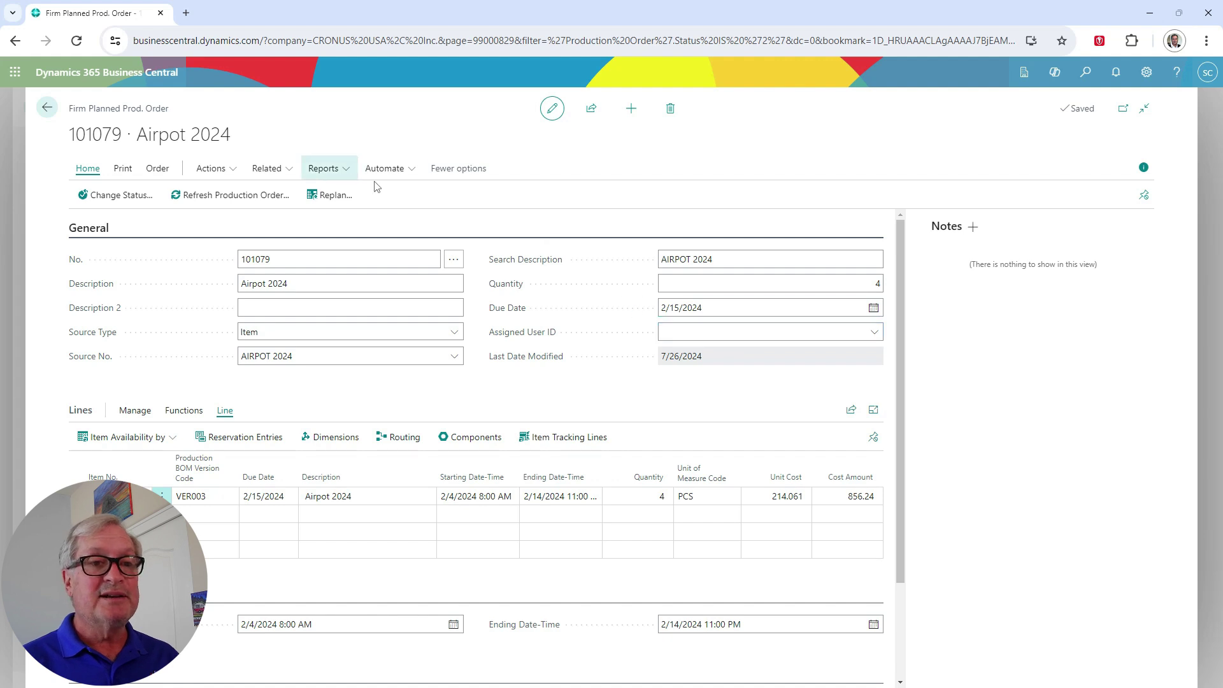
Change the Airpot 2024 production order's status to Released.
left_click(108, 198)
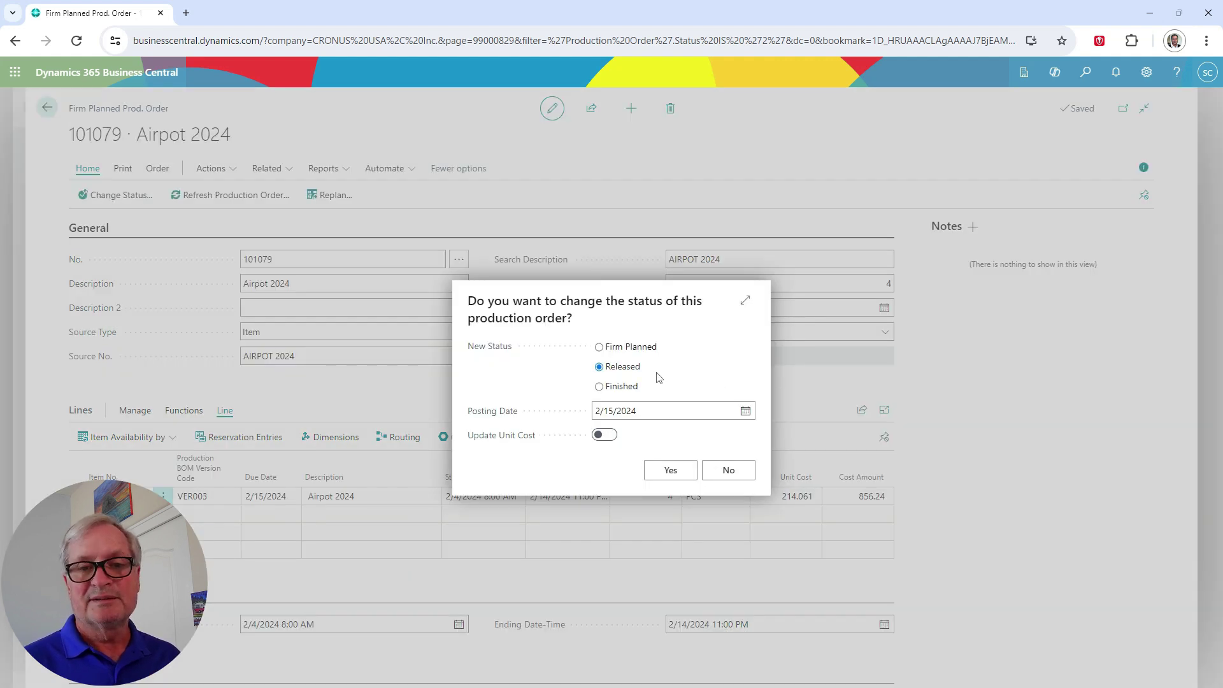
key("Return")
left_click(728, 417)
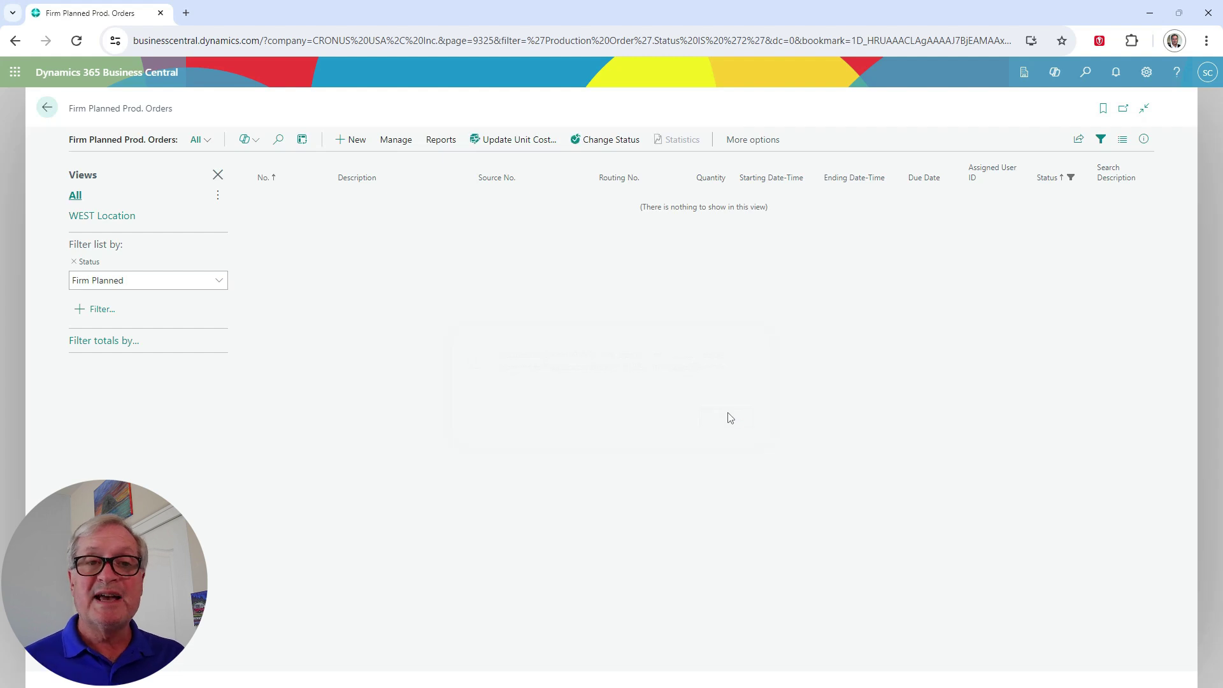
Open released production order 101059 for Airpot 2024 from the home page.
left_click(47, 107)
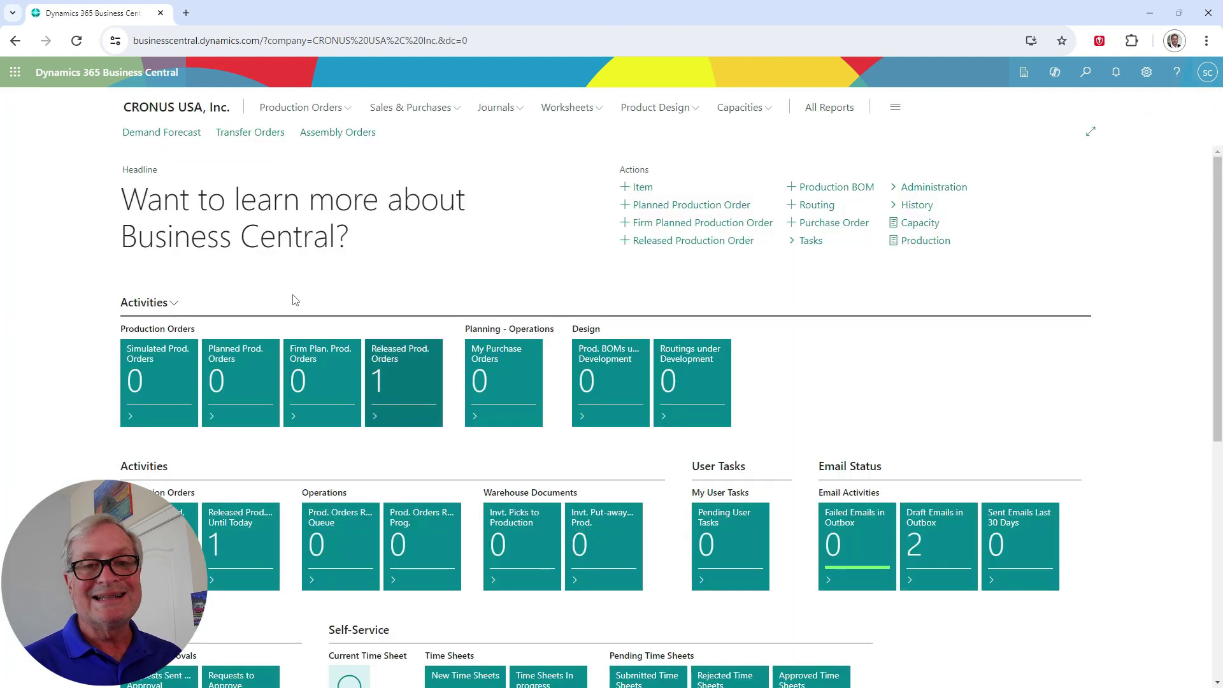
left_click(396, 382)
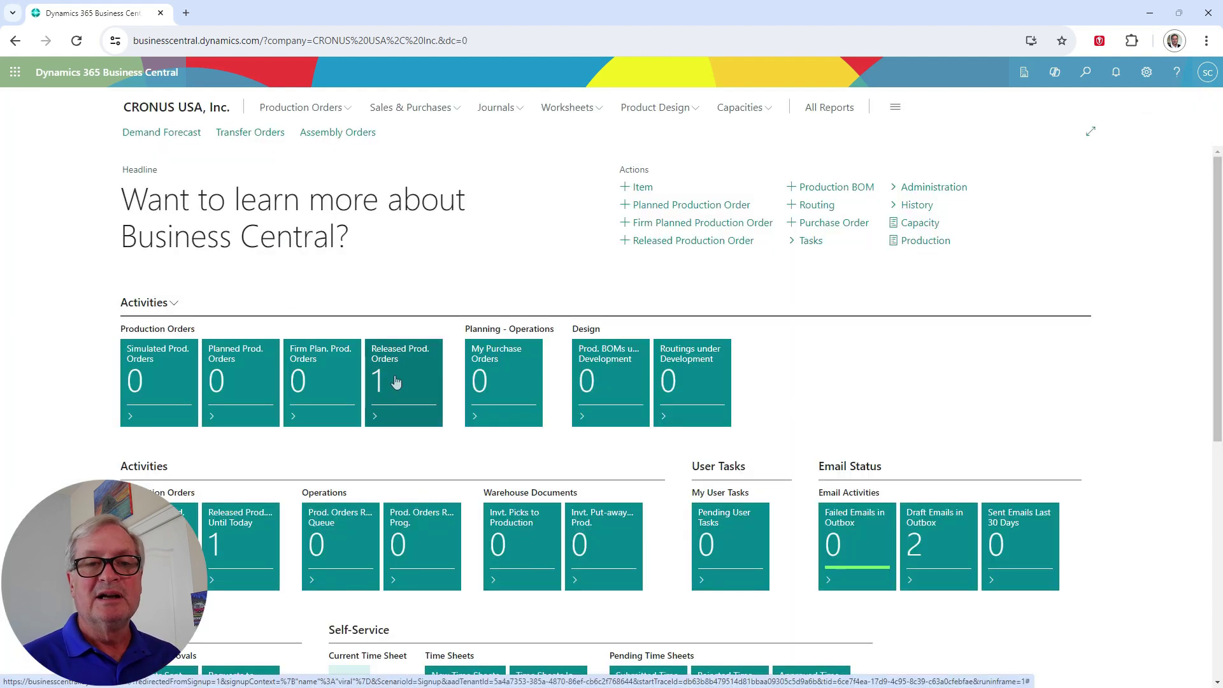
key("Return")
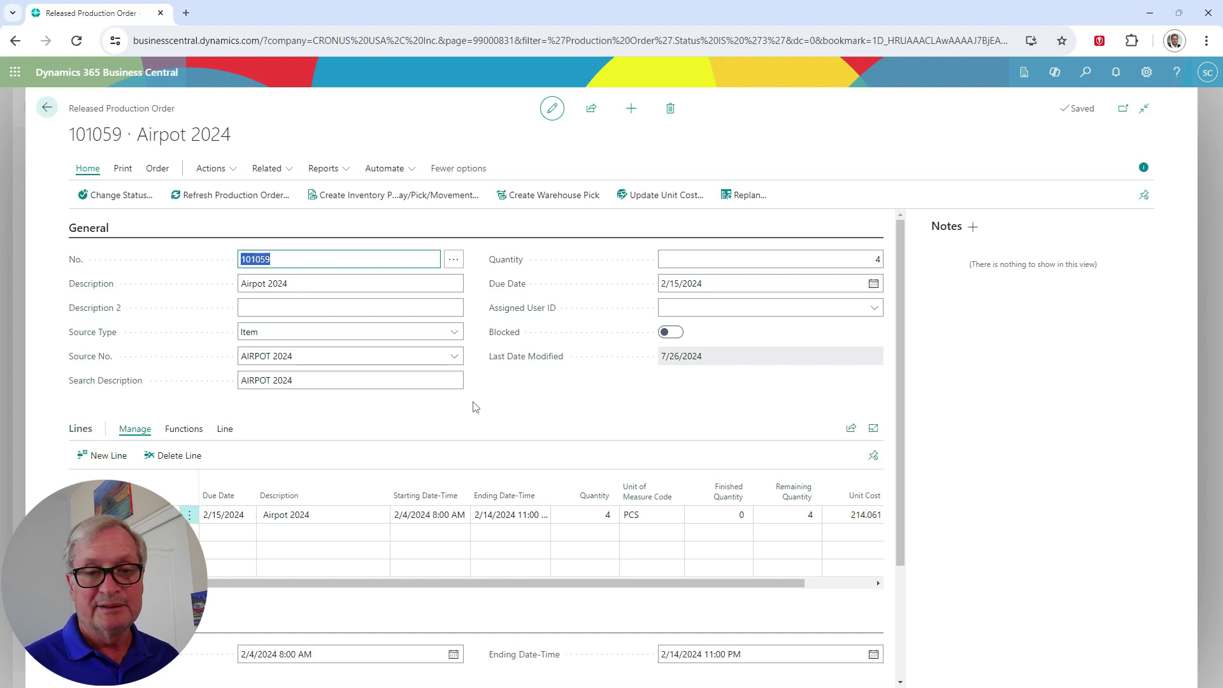
Post output of 4 Airpot 2024 through the production journal, then set order 101059 to Finished.
left_click(225, 429)
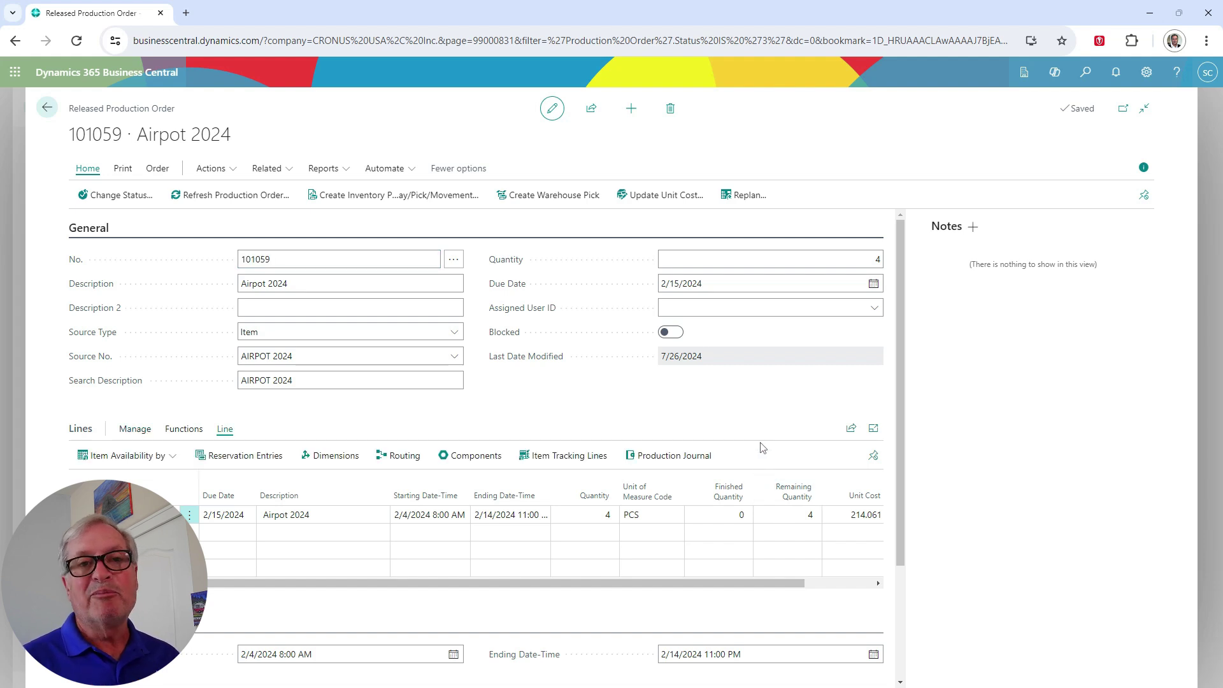
left_click(685, 455)
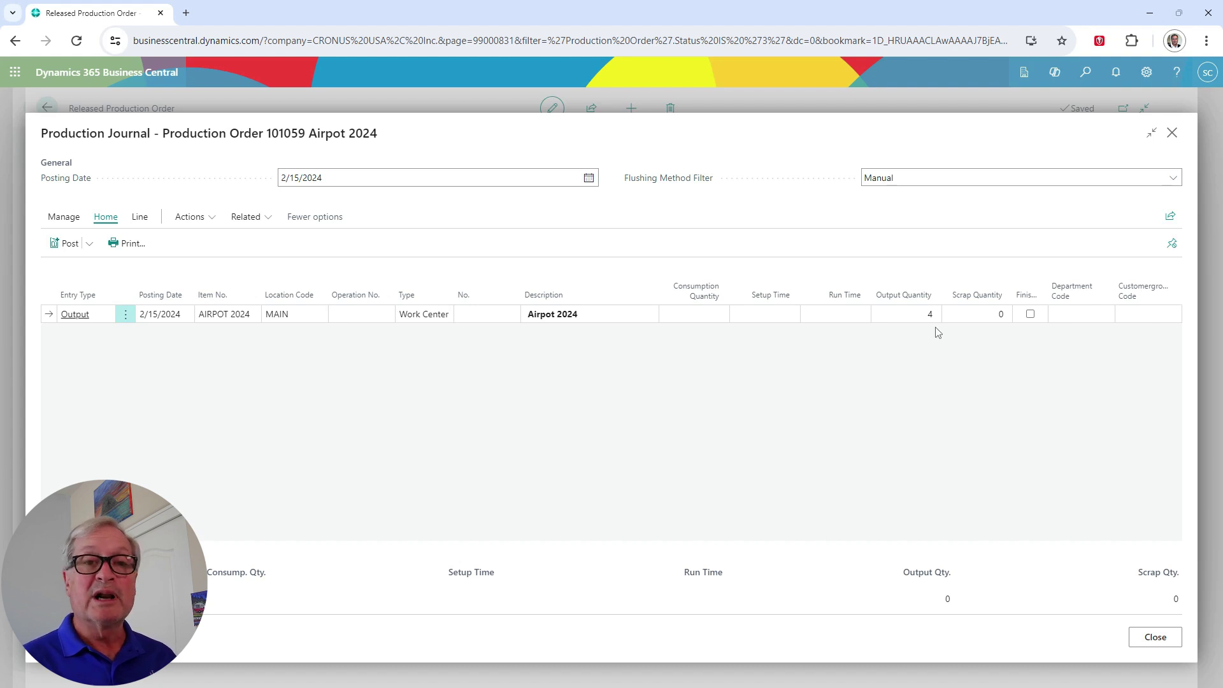
left_click(65, 244)
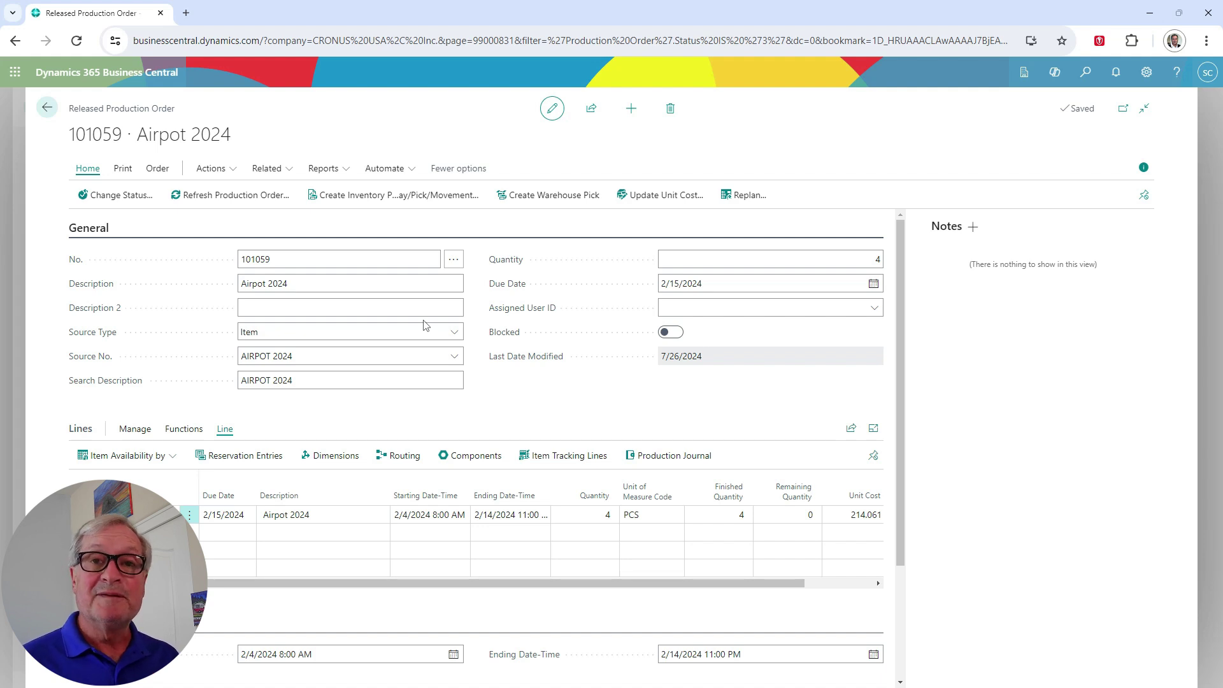
left_click(105, 195)
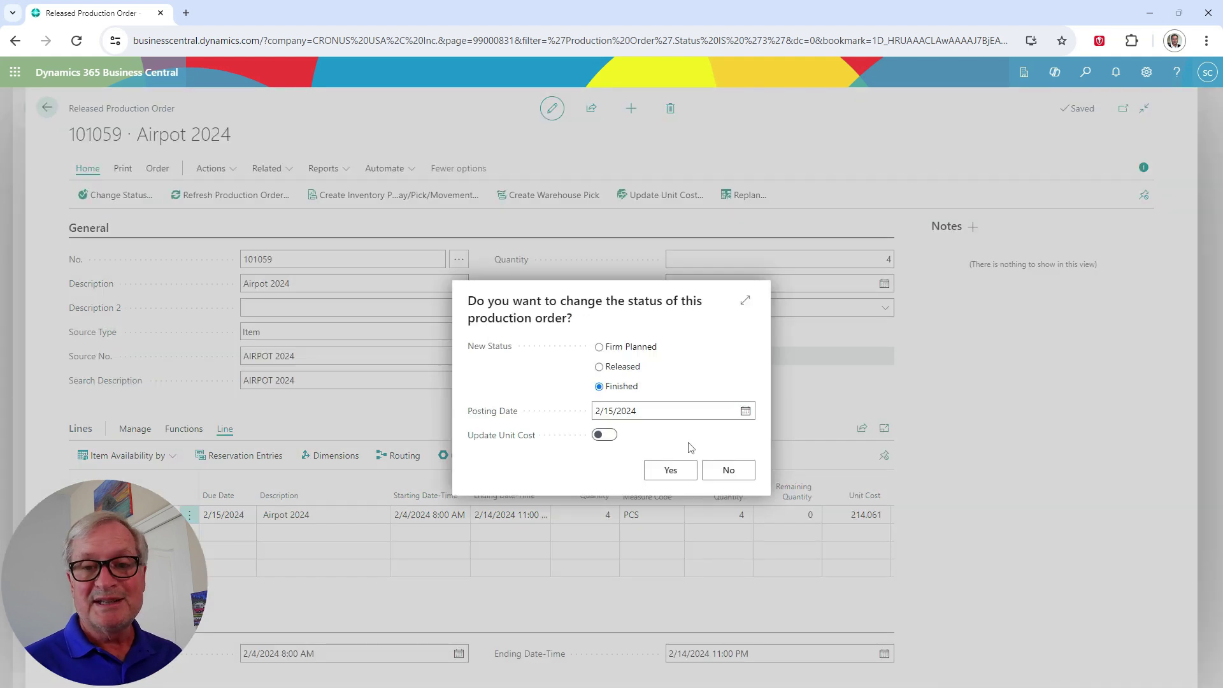
left_click(668, 470)
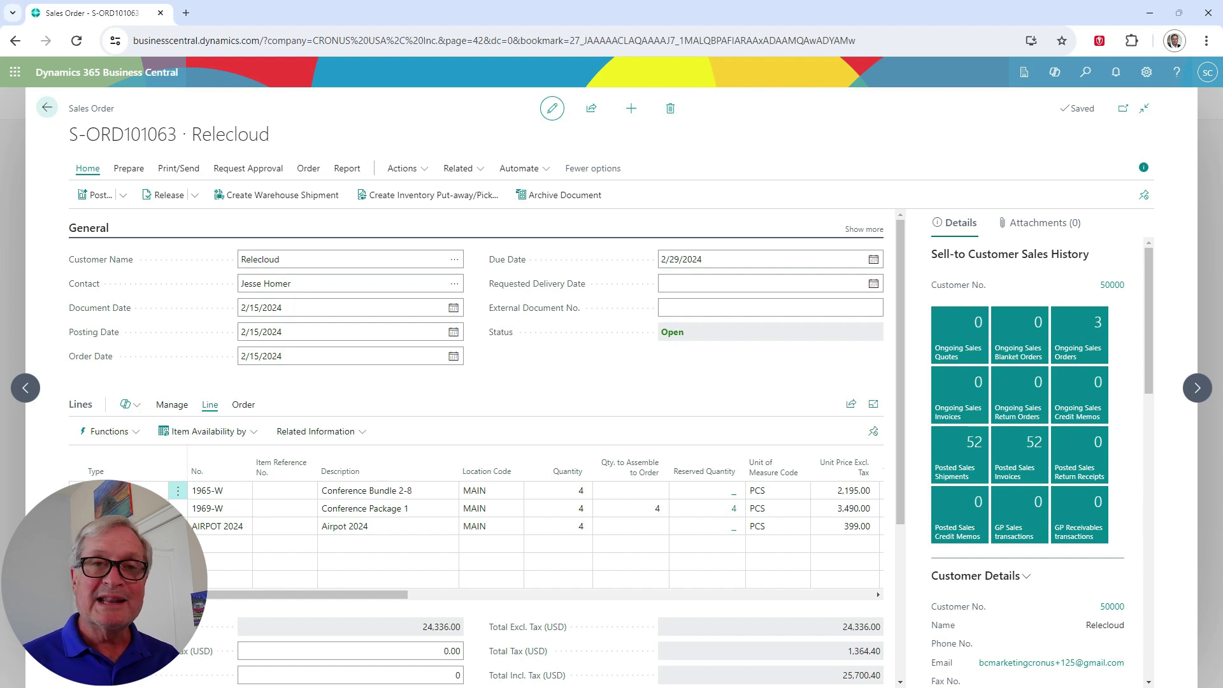
Review the Conference Package 1 assemble-to-order lines, then post the Relecloud sales order as Ship and Invoice.
left_click(178, 507)
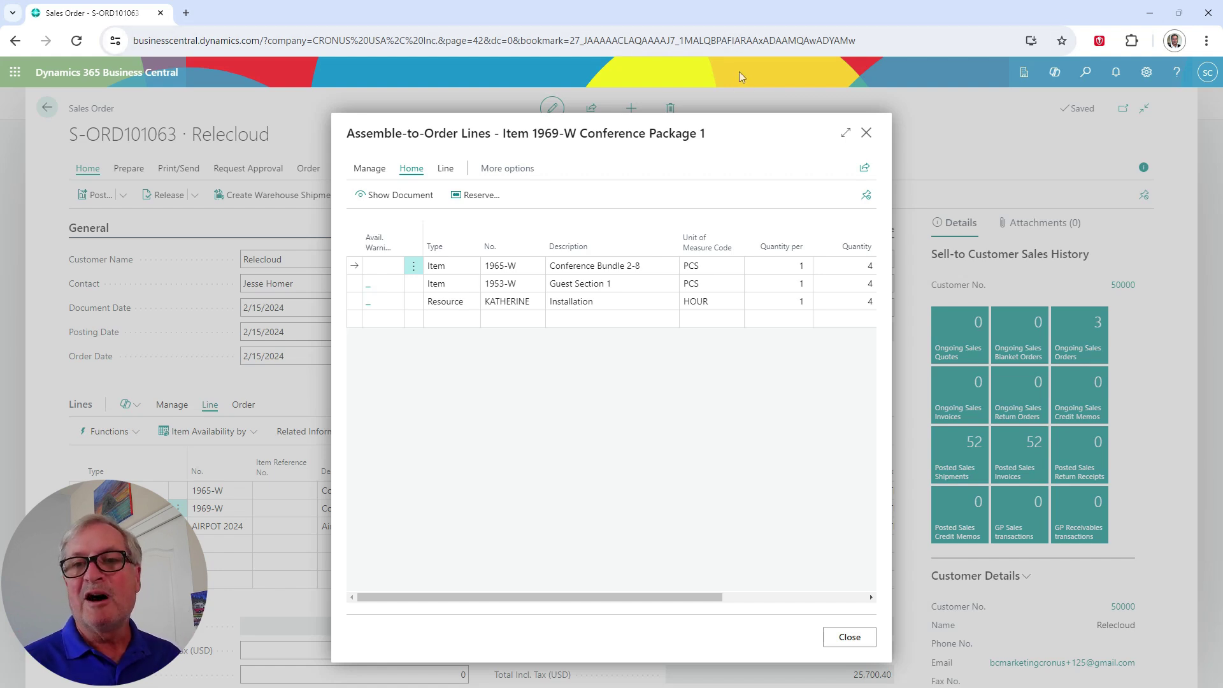
left_click(866, 134)
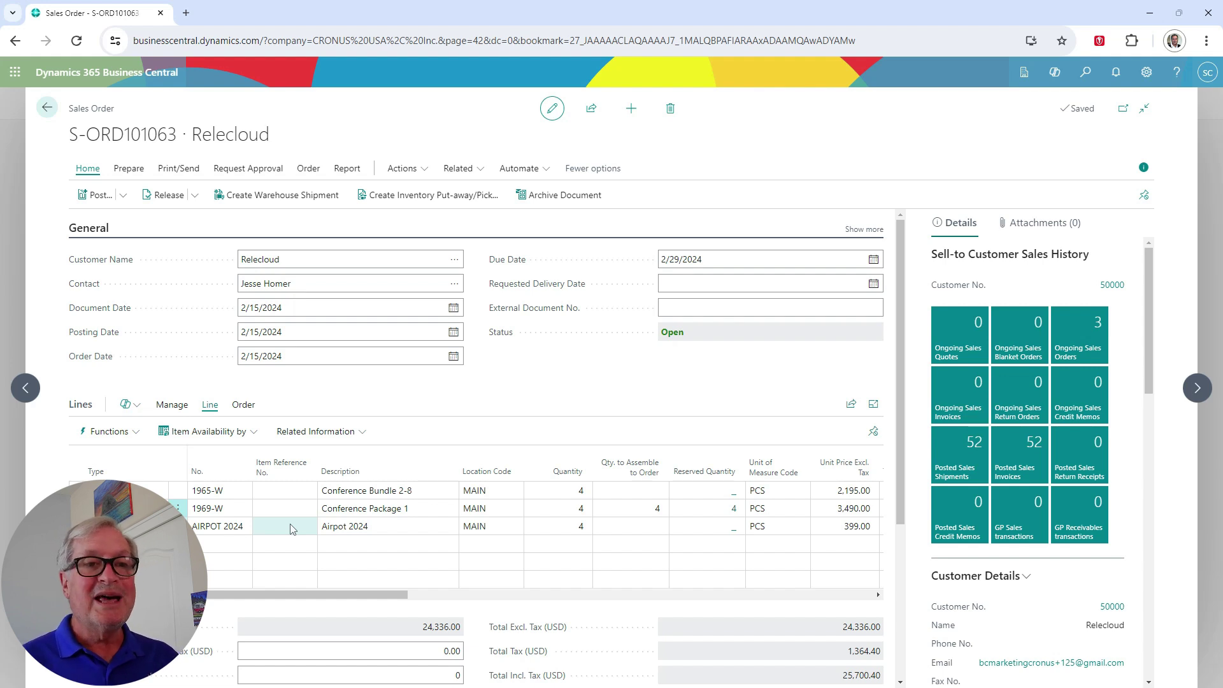
left_click(97, 195)
left_click(659, 430)
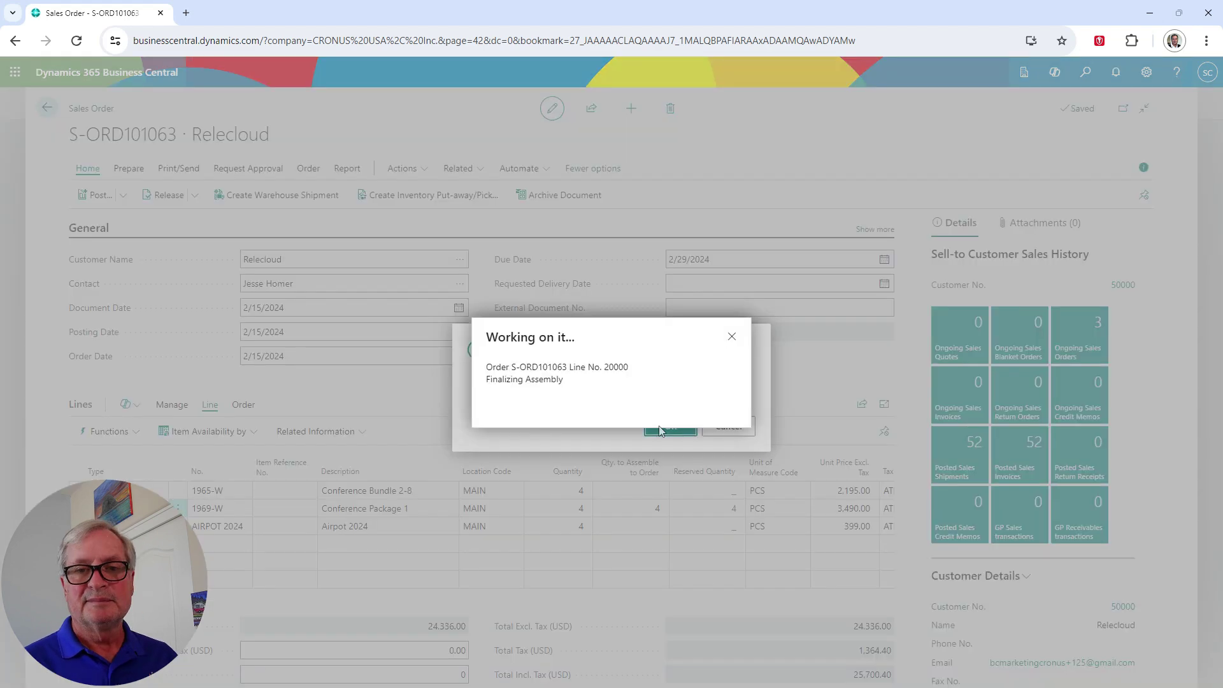